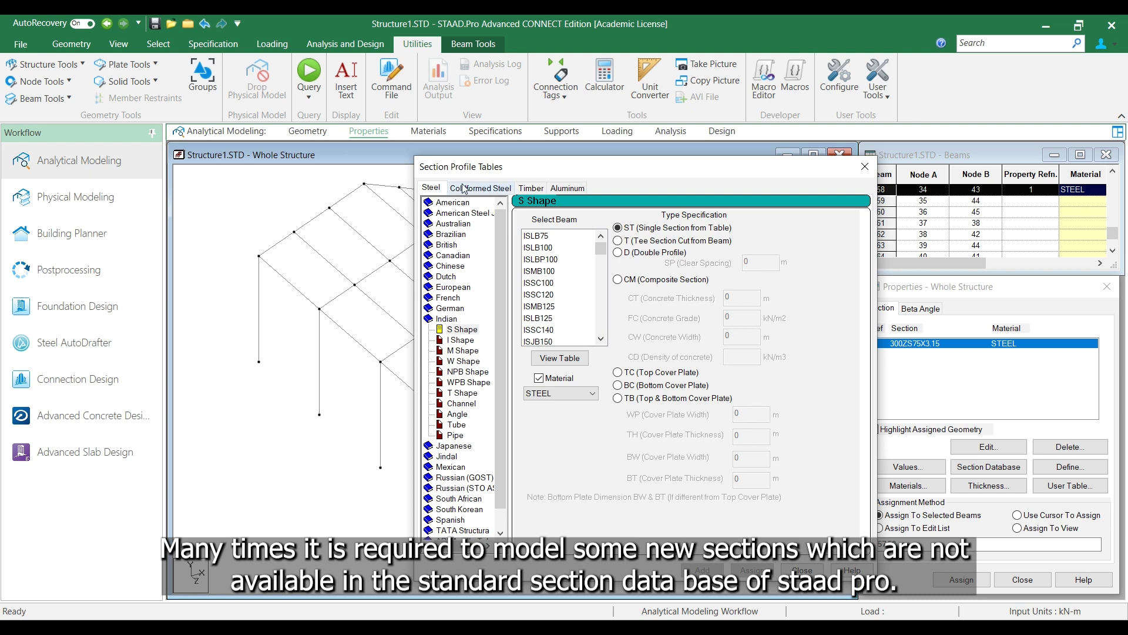
Step: From Coldformed Steel > Indian > Zee with Lips, add 300ZS75X3.15 as a new steel property
{"action": "left_click", "coordinate": [464, 188]}
{"action": "left_click", "coordinate": [430, 328]}
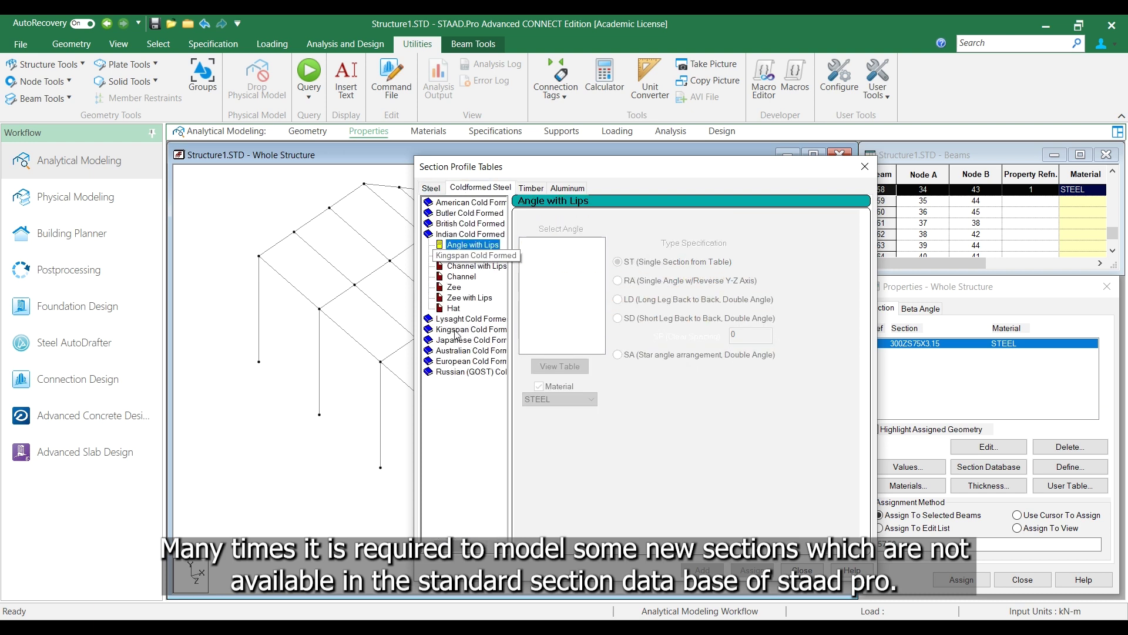
{"action": "left_click", "coordinate": [460, 298]}
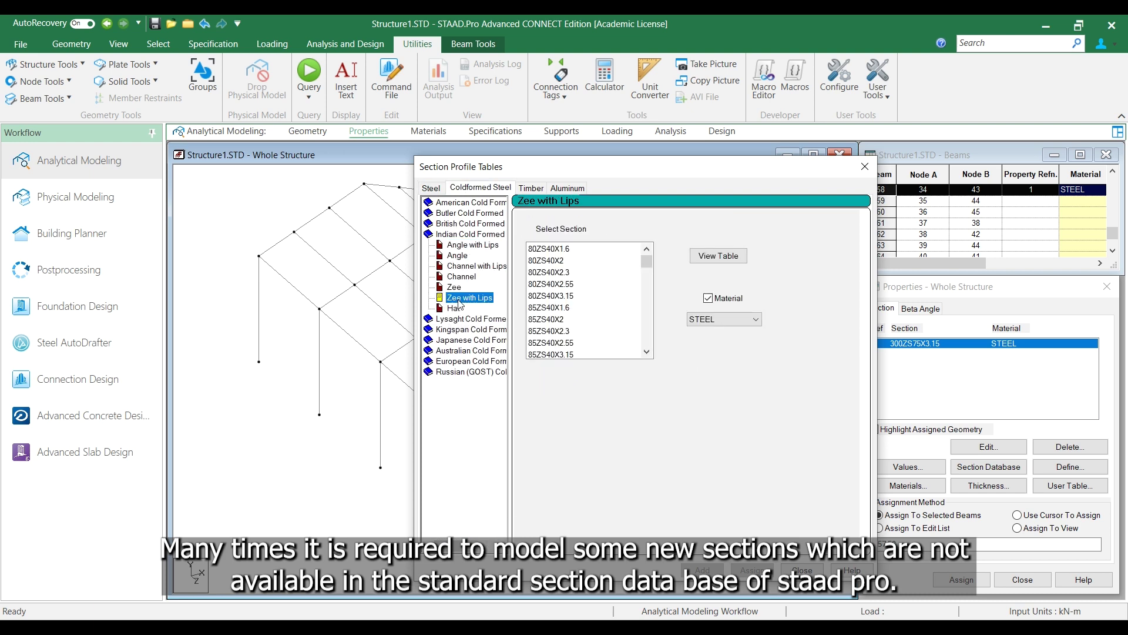
{"action": "left_click_drag", "start_coordinate": [645, 274], "coordinate": [644, 351]}
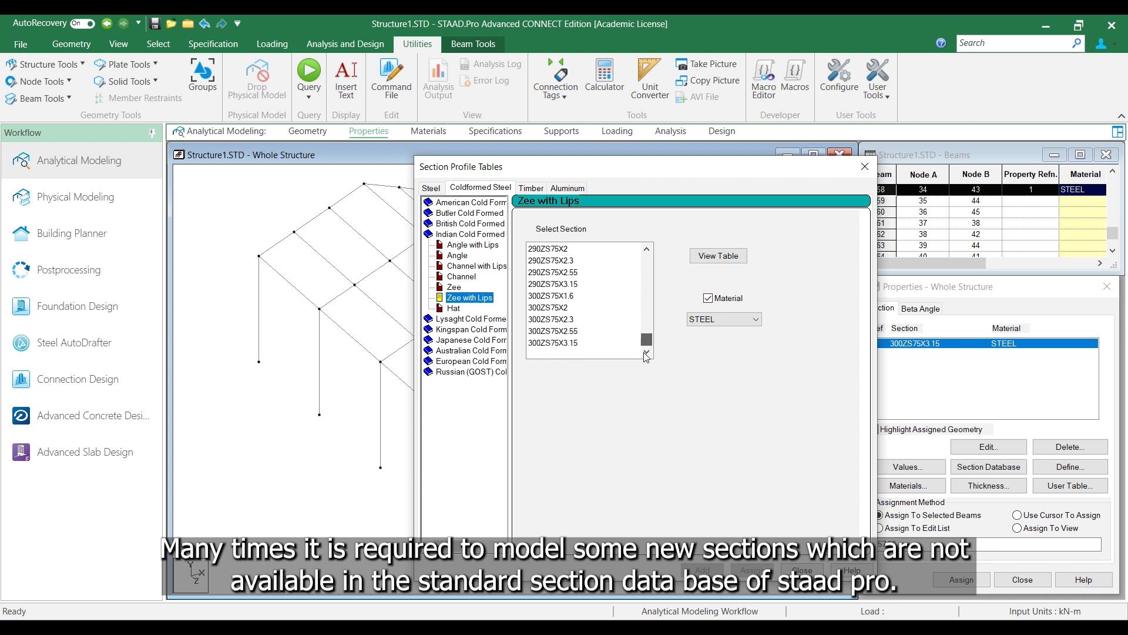
{"action": "double_click", "coordinate": [573, 342]}
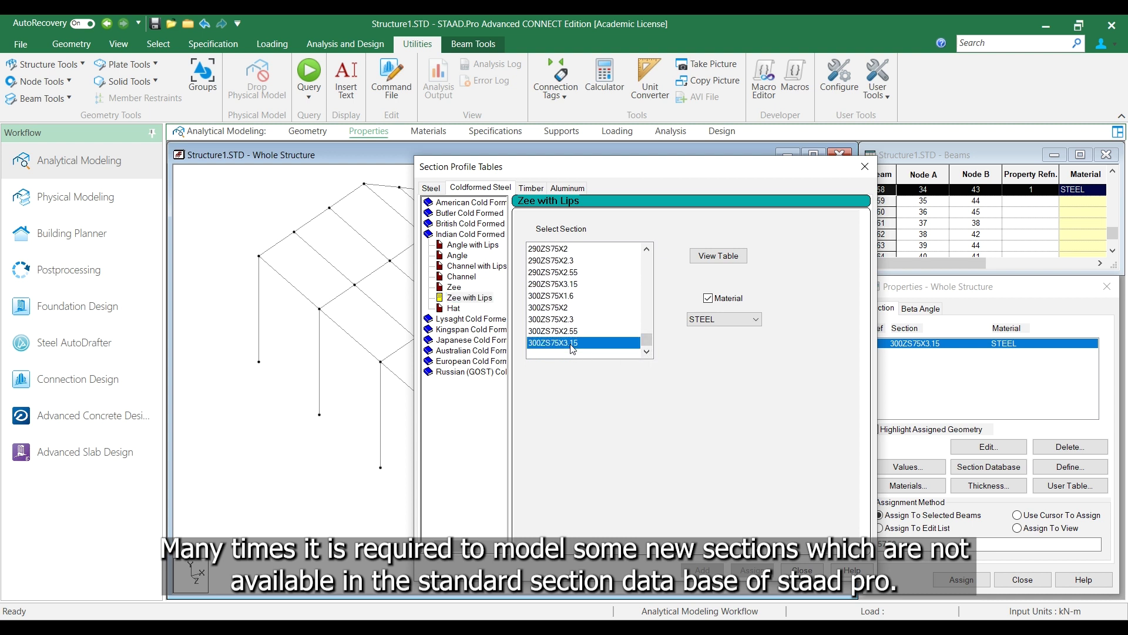
{"action": "left_click_drag", "start_coordinate": [628, 178], "coordinate": [620, 139]}
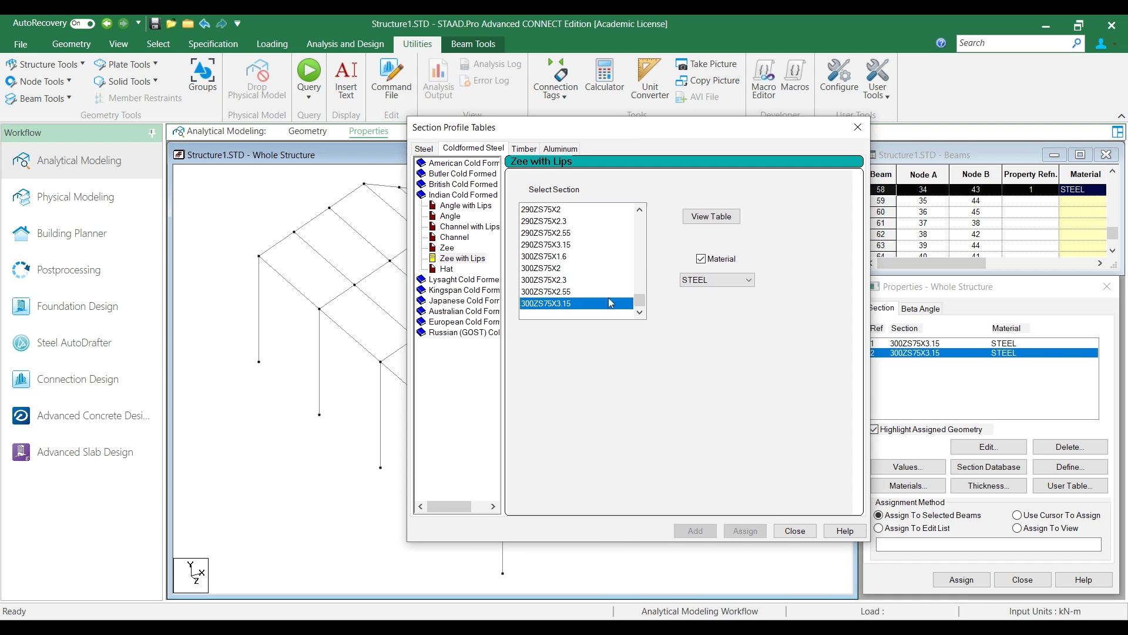
Step: Inspect the 300ZS75X3.15 row (140) in the Zee with Lips properties table, then close it
{"action": "left_click", "coordinate": [711, 216]}
{"action": "left_click_drag", "start_coordinate": [714, 254], "coordinate": [714, 375]}
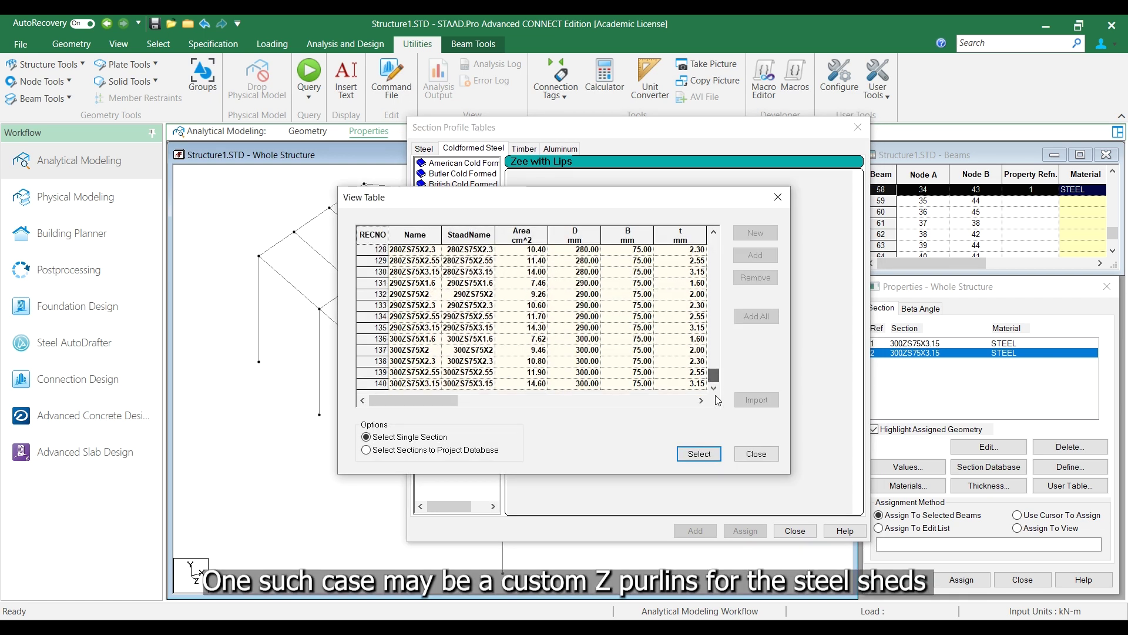
{"action": "left_click", "coordinate": [394, 385]}
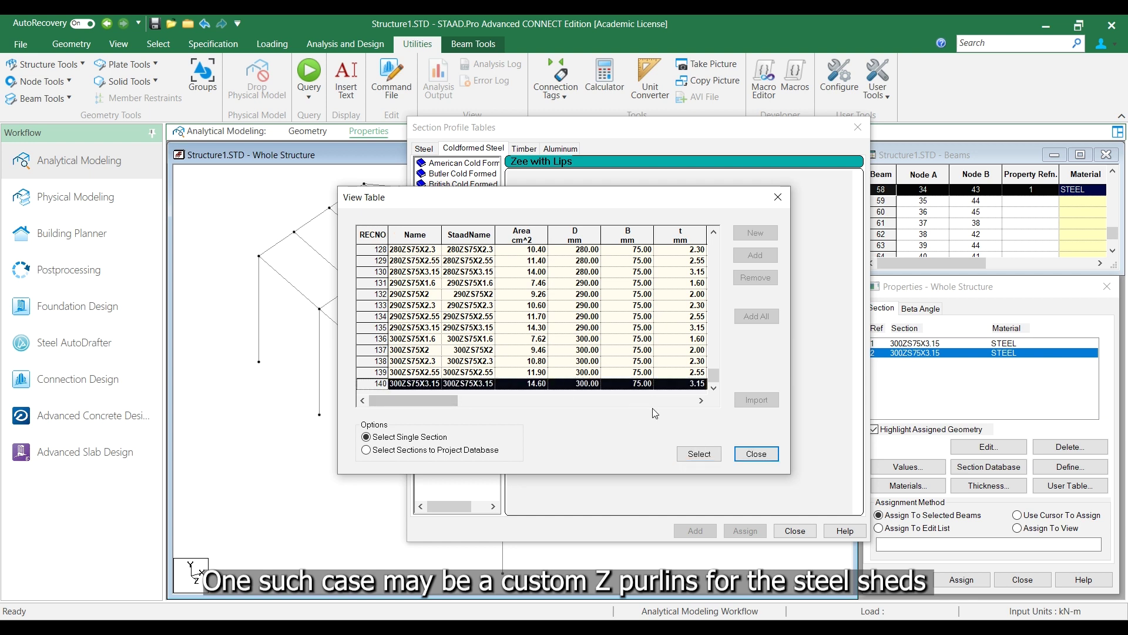
{"action": "left_click", "coordinate": [701, 401]}
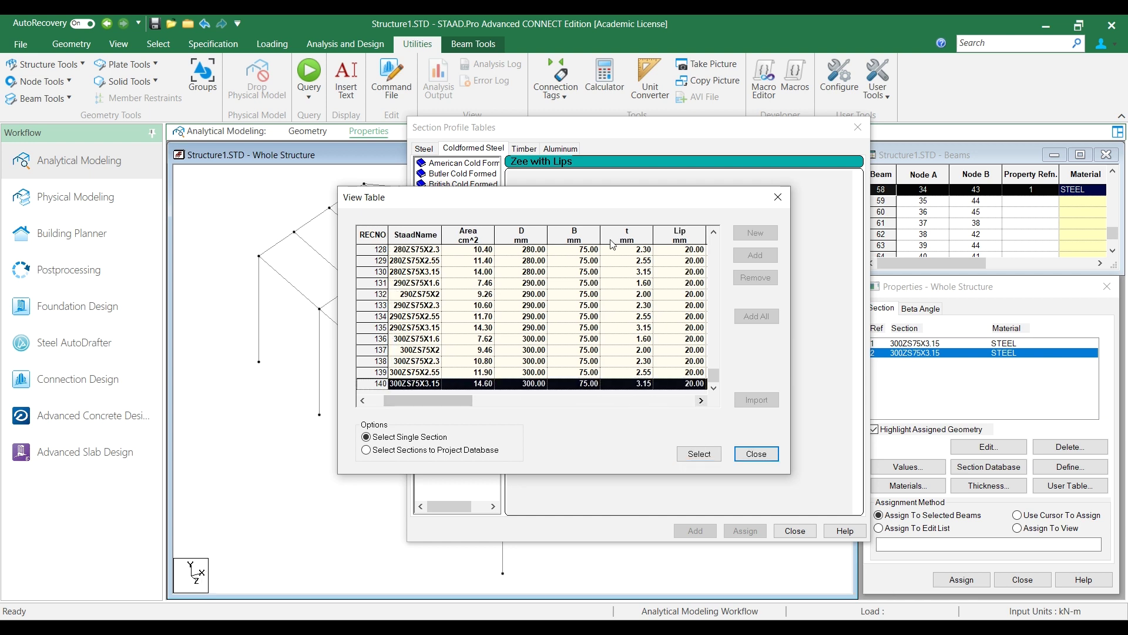
{"action": "left_click", "coordinate": [636, 385]}
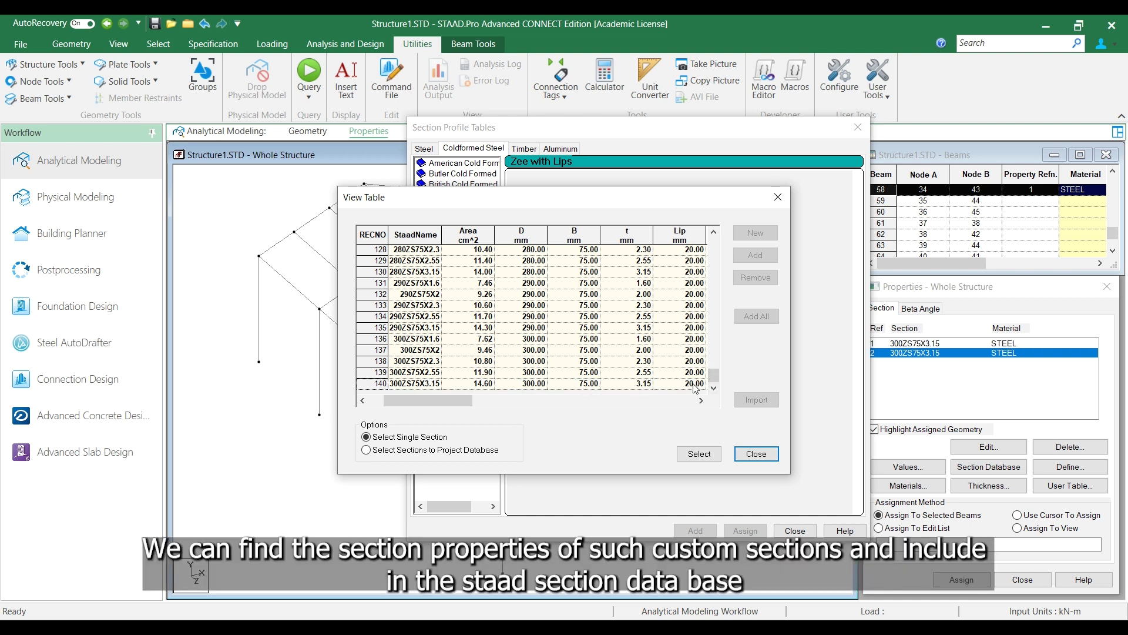
{"action": "left_click", "coordinate": [755, 457]}
{"action": "left_click", "coordinate": [755, 456]}
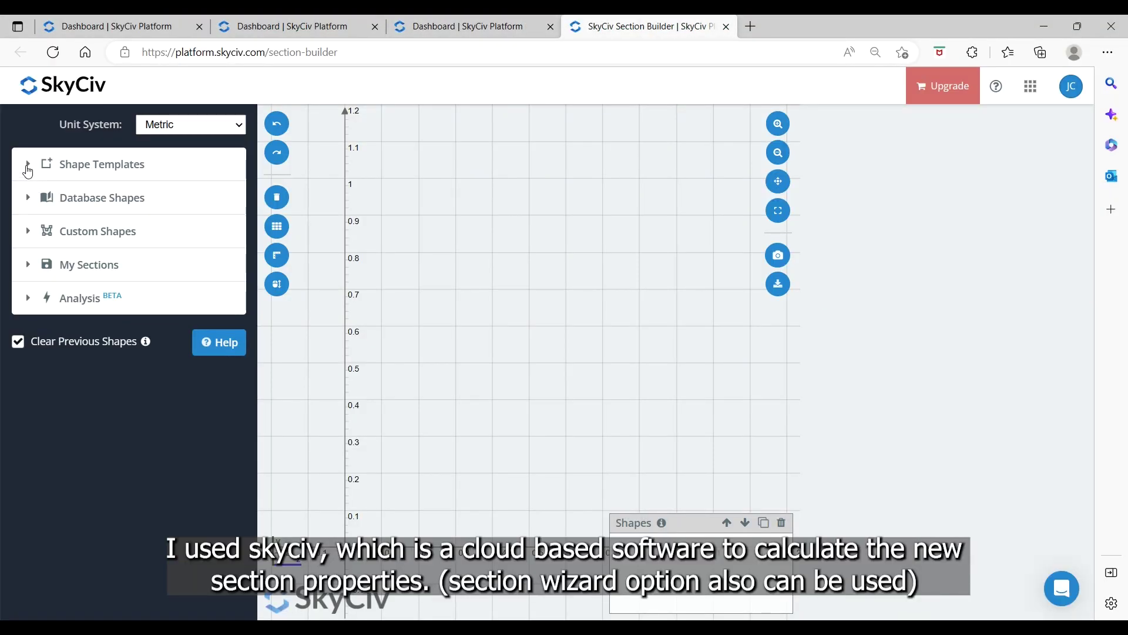
Step: Place a Lipped Z-Shape template on the canvas and show its Dimensions settings
{"action": "left_click", "coordinate": [28, 167]}
{"action": "left_click", "coordinate": [219, 185]}
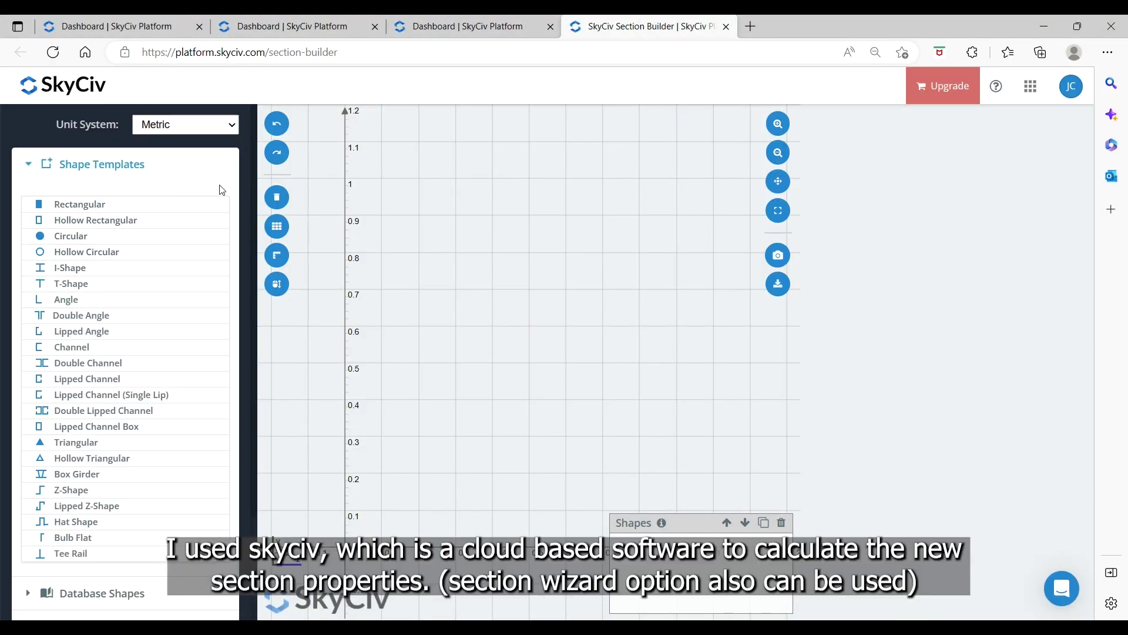
{"action": "scroll", "coordinate": [118, 364], "scroll_direction": "down", "scroll_amount": 3}
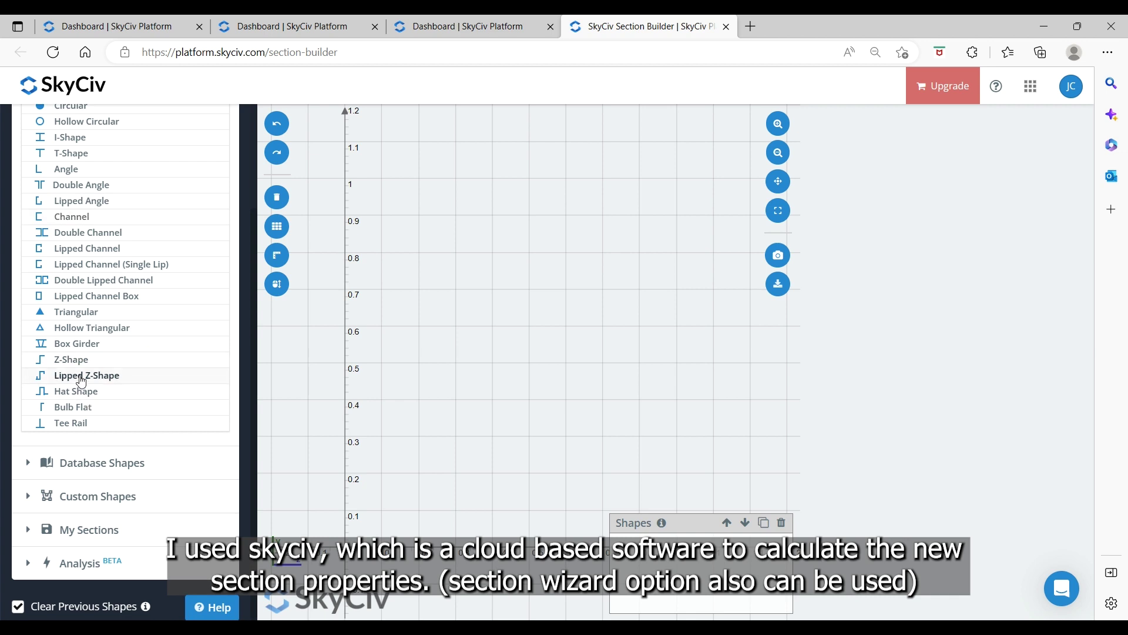
{"action": "left_click", "coordinate": [81, 376]}
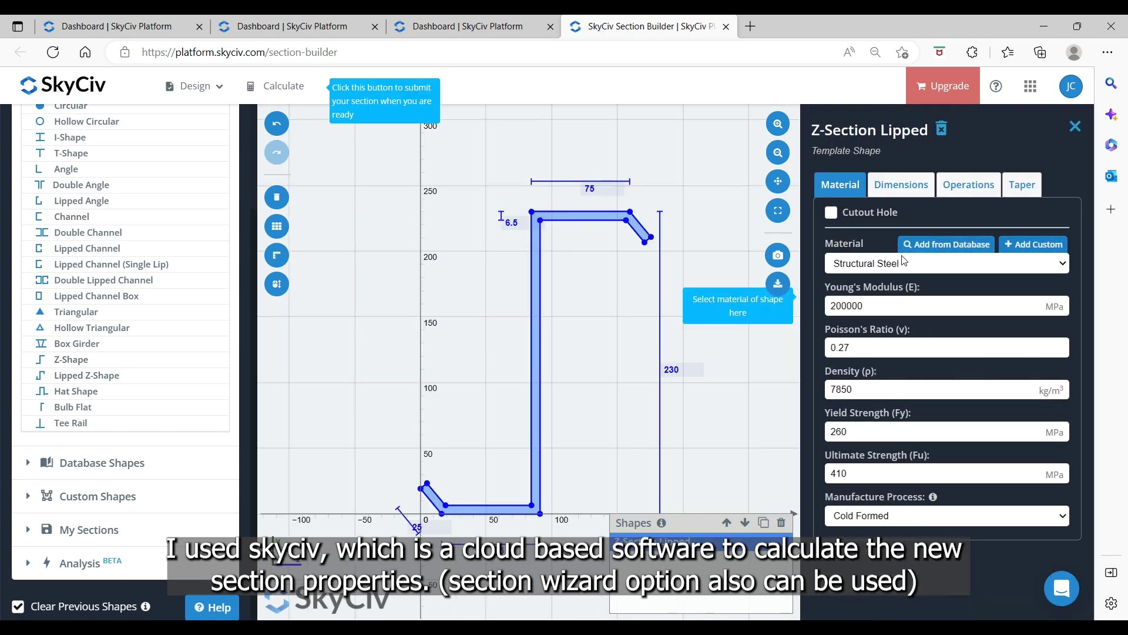
{"action": "left_click", "coordinate": [901, 185]}
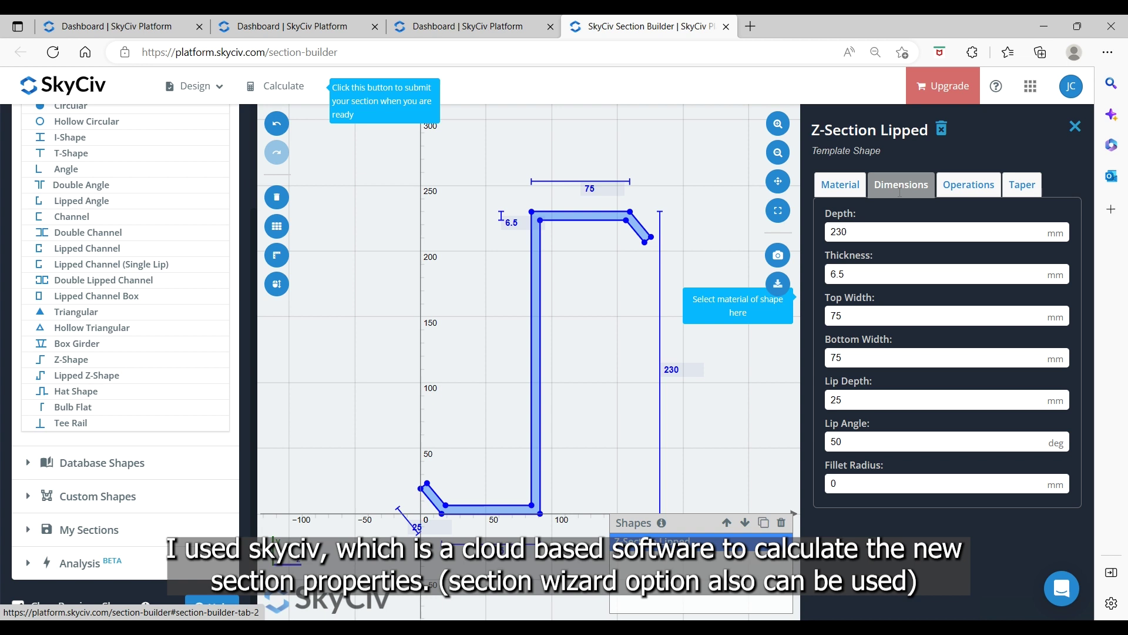
Step: Set the lipped Z depth to 300 mm and thickness to 3 mm
{"action": "double_click", "coordinate": [846, 232]}
{"action": "type", "text": "300"}
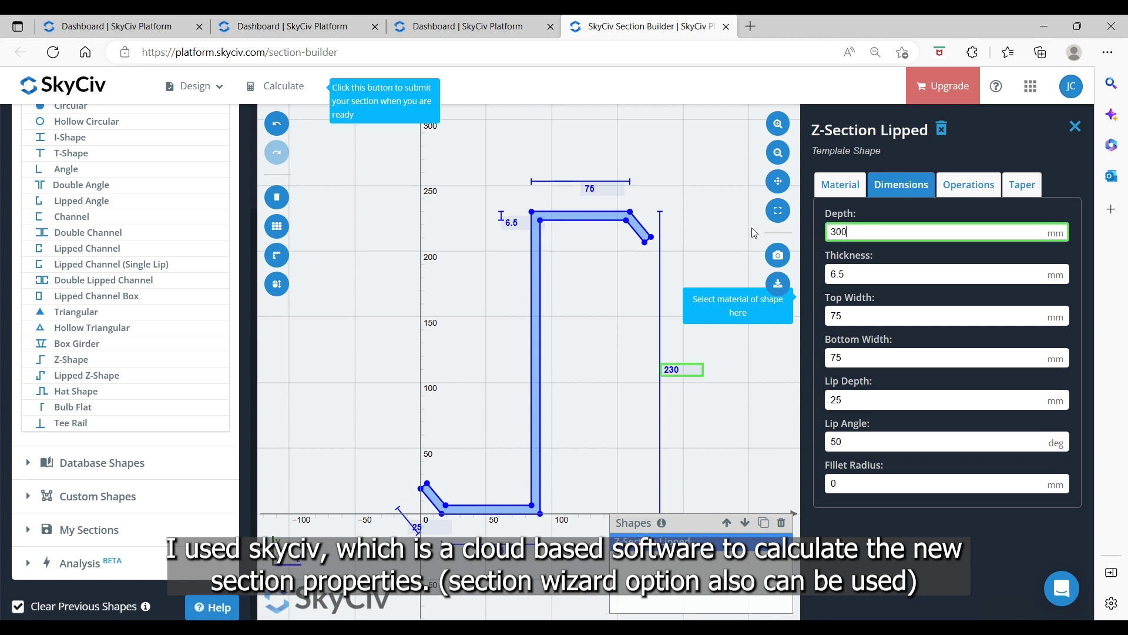
{"action": "key", "text": "Tab"}
{"action": "type", "text": "3"}
{"action": "key", "text": "Tab"}
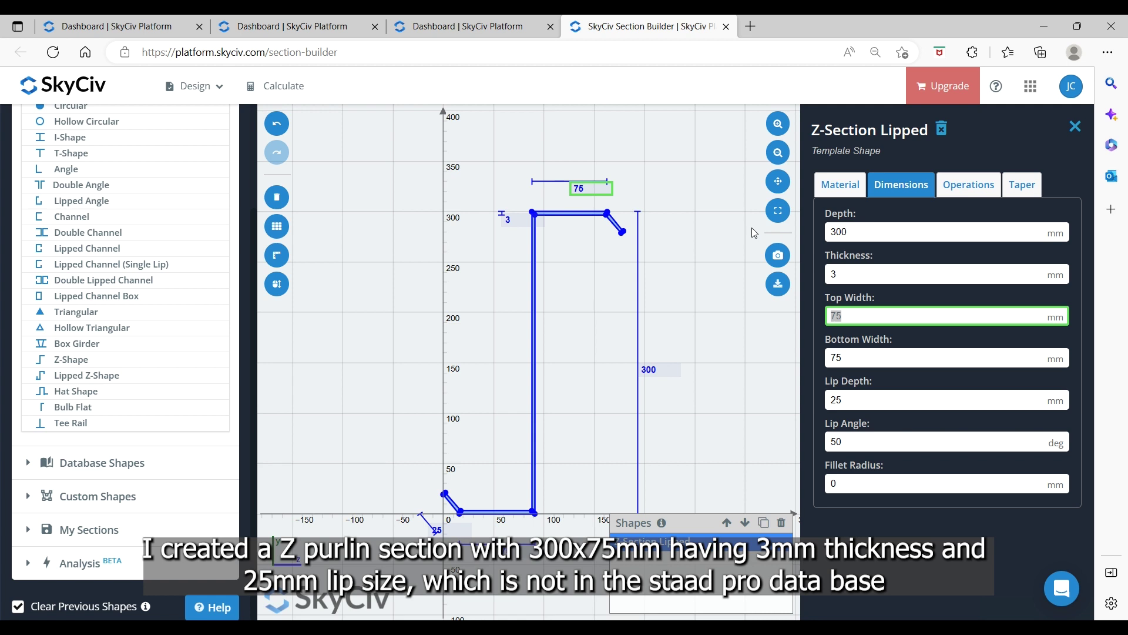
Step: Set both the top and bottom flange widths to 75 mm
{"action": "type", "text": "65"}
{"action": "key", "text": "Tab"}
{"action": "type", "text": "65"}
{"action": "key", "text": "Tab"}
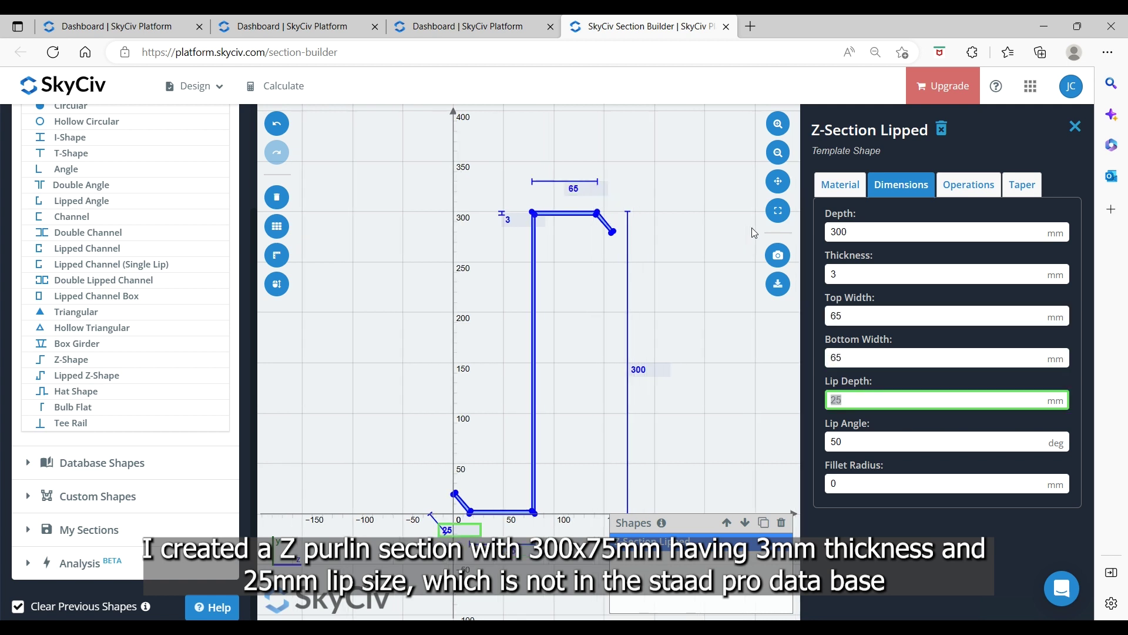
{"action": "key", "text": "shift+Tab"}
{"action": "key", "text": "shift+Tab"}
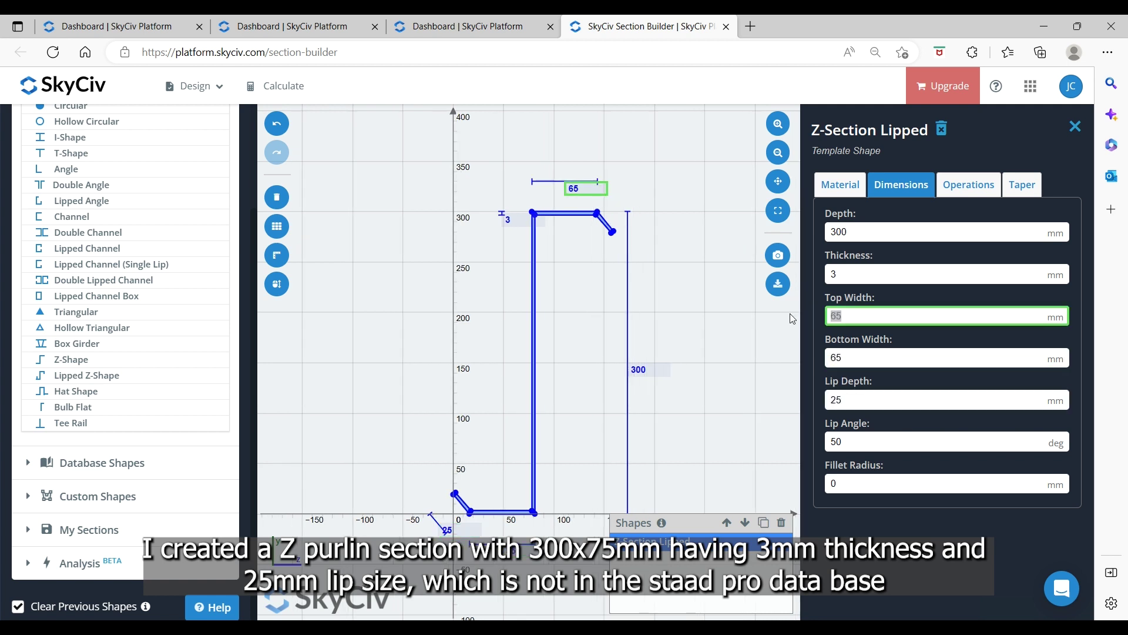
{"action": "type", "text": "75"}
{"action": "key", "text": "Tab"}
{"action": "type", "text": "75"}
{"action": "key", "text": "Tab"}
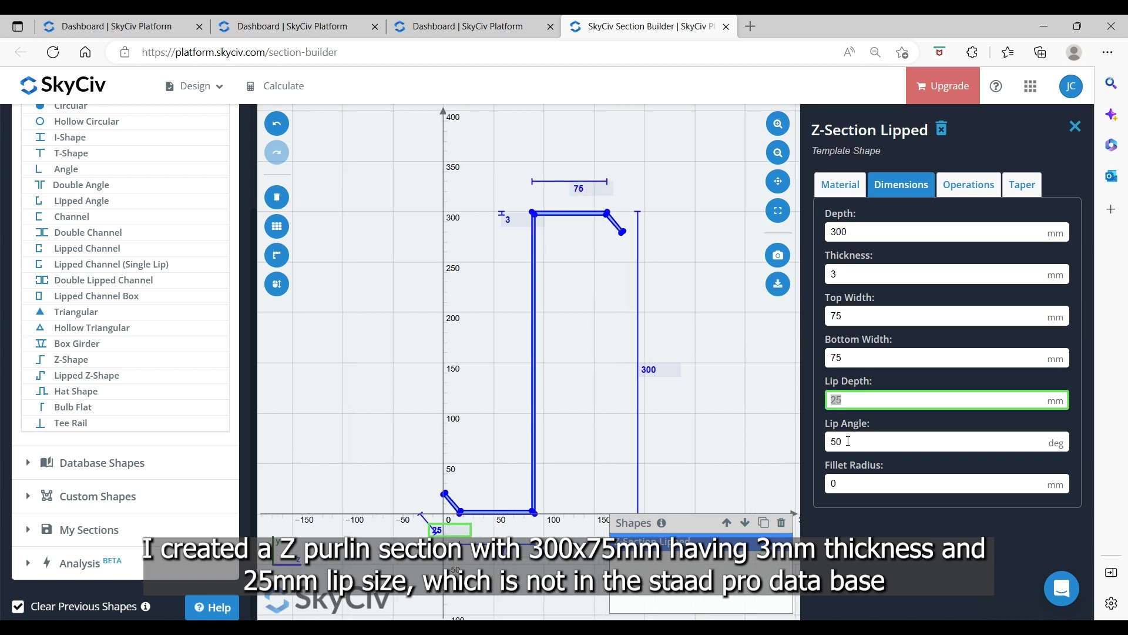
Step: Set lip angle 90° and fillet radius 4.5, then calculate the section properties
{"action": "key", "text": "Tab"}
{"action": "type", "text": "90"}
{"action": "key", "text": "Tab"}
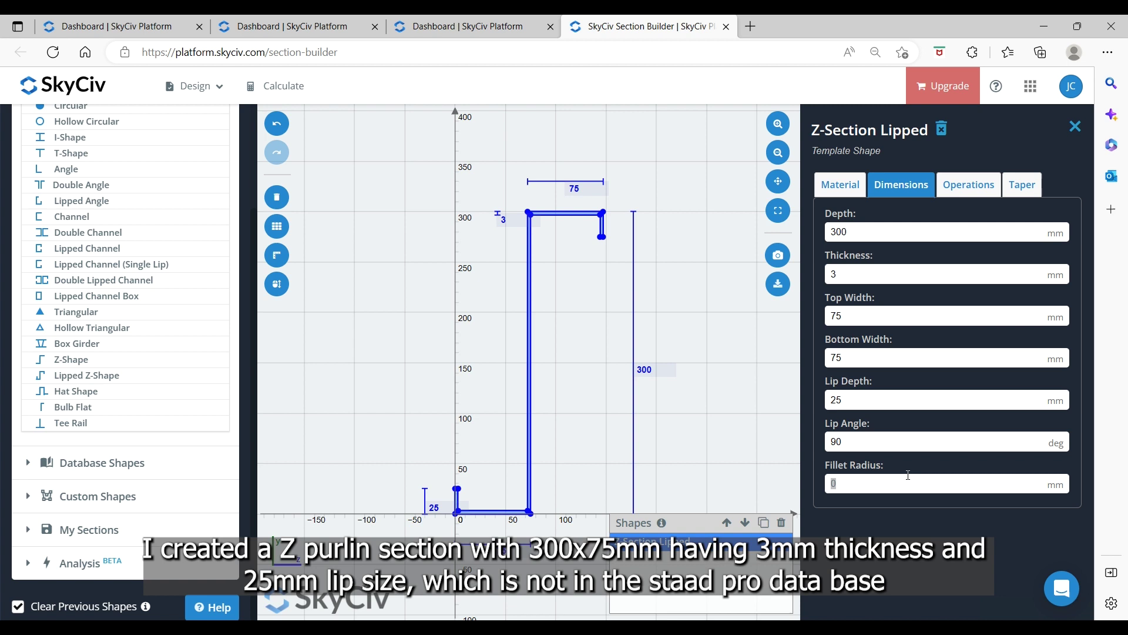
{"action": "type", "text": "4.5"}
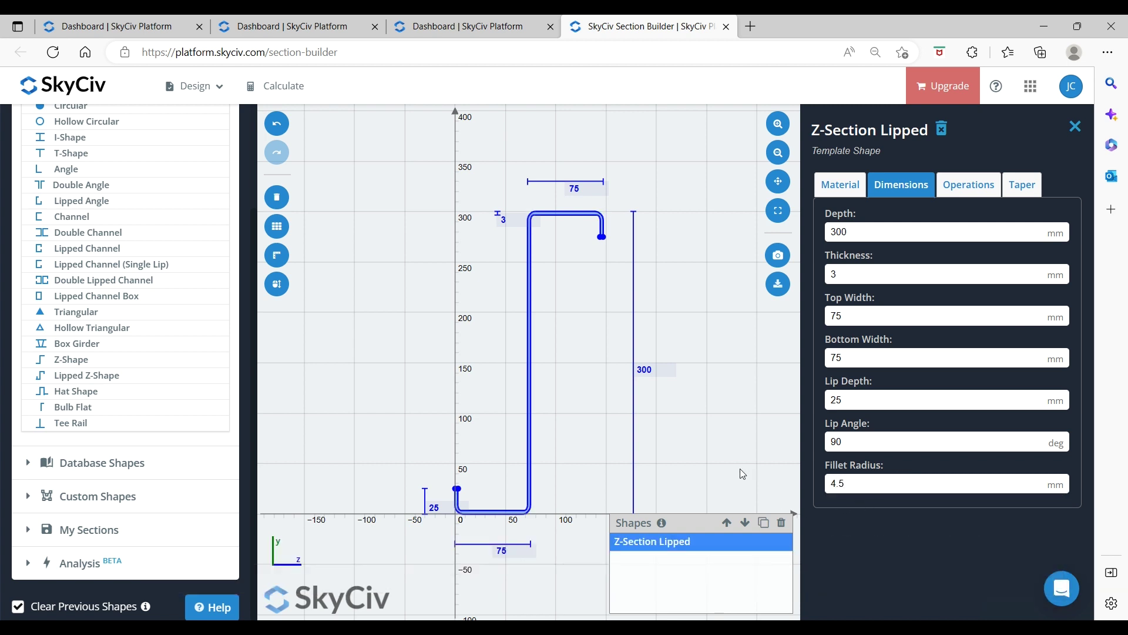
{"action": "left_click", "coordinate": [285, 87]}
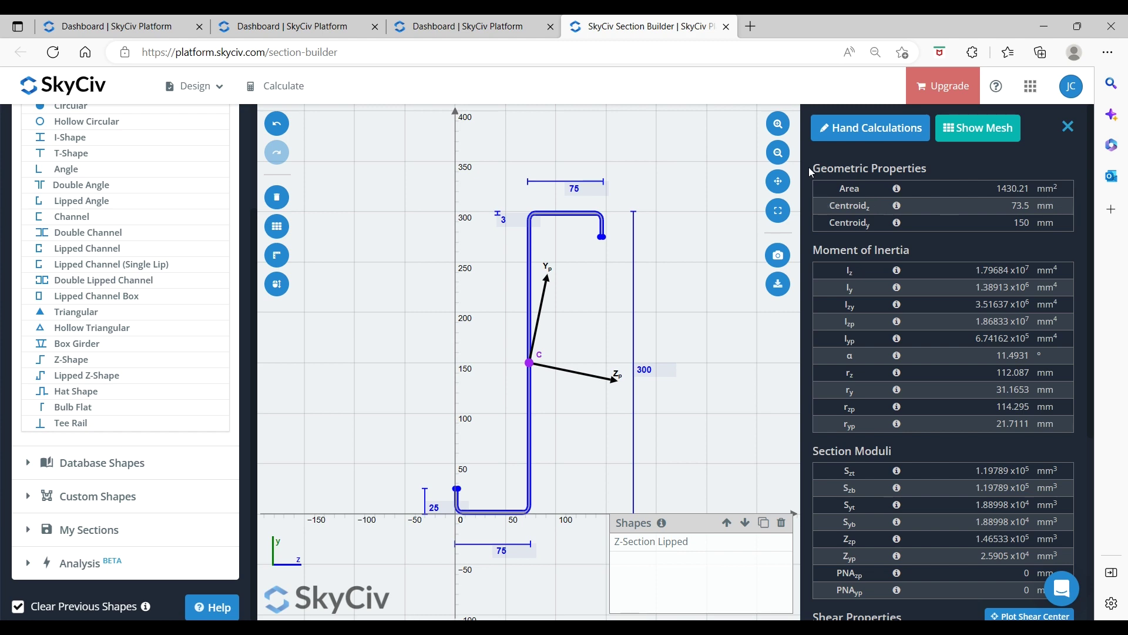
Step: Select the full calculated property list for the lipped Z section and copy it
{"action": "scroll", "coordinate": [970, 364], "scroll_direction": "down", "scroll_amount": 5}
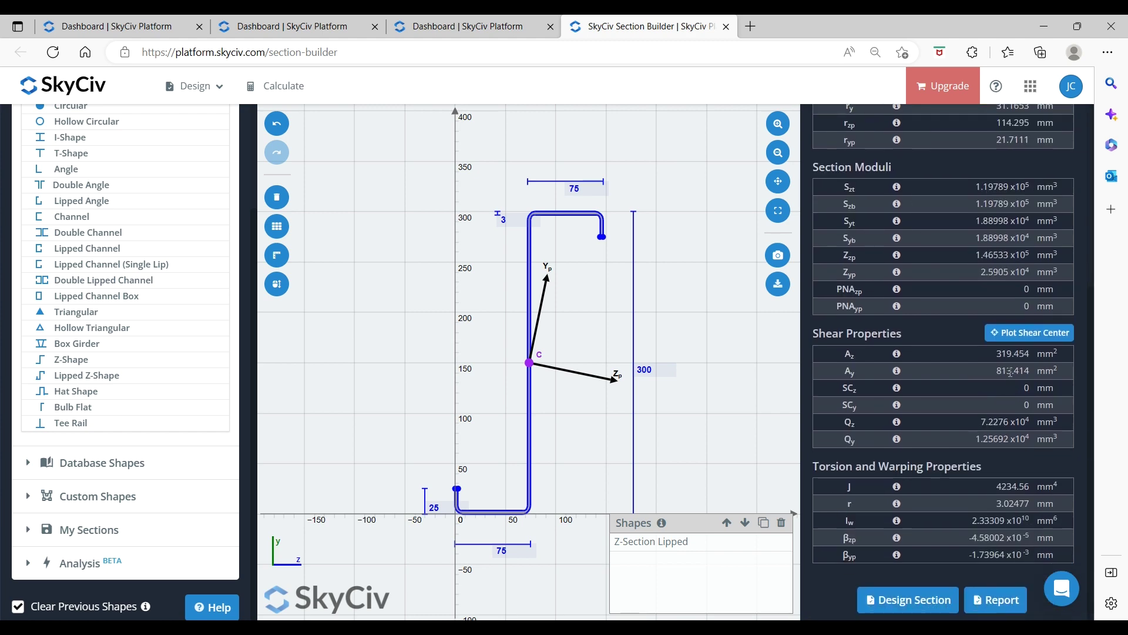
{"action": "triple_click", "coordinate": [1056, 560]}
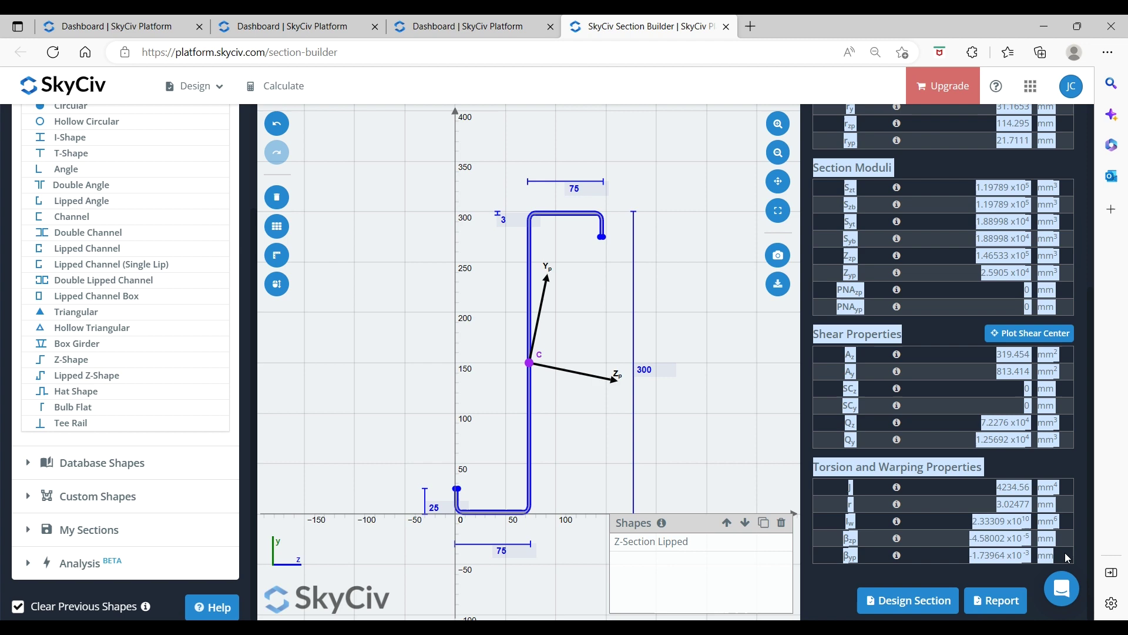
{"action": "right_click", "coordinate": [986, 183]}
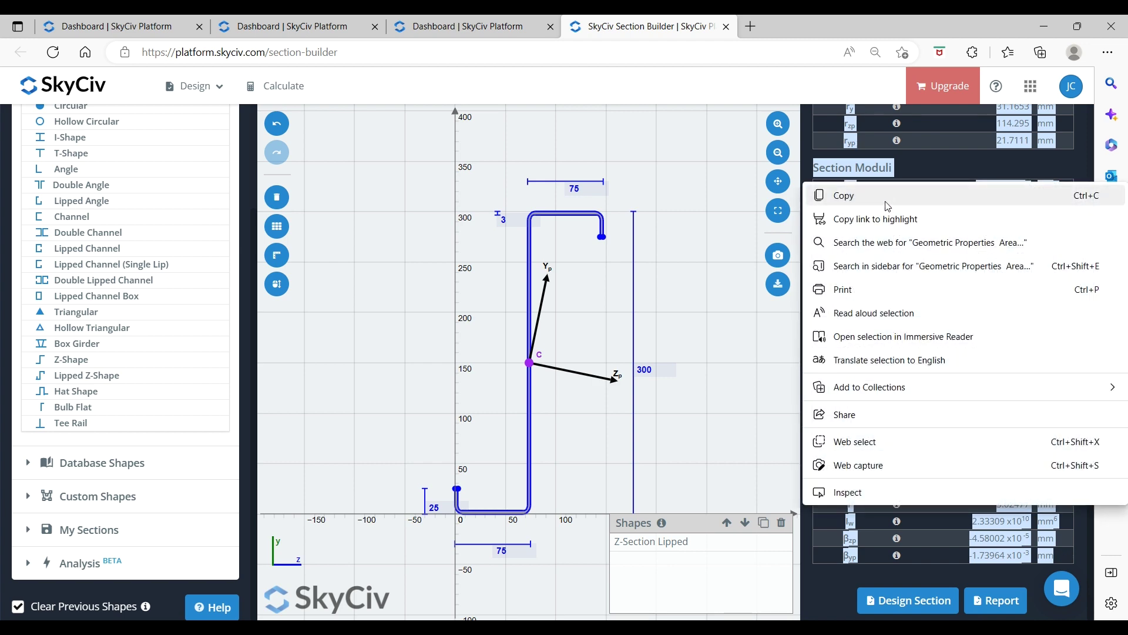
{"action": "left_click", "coordinate": [991, 194]}
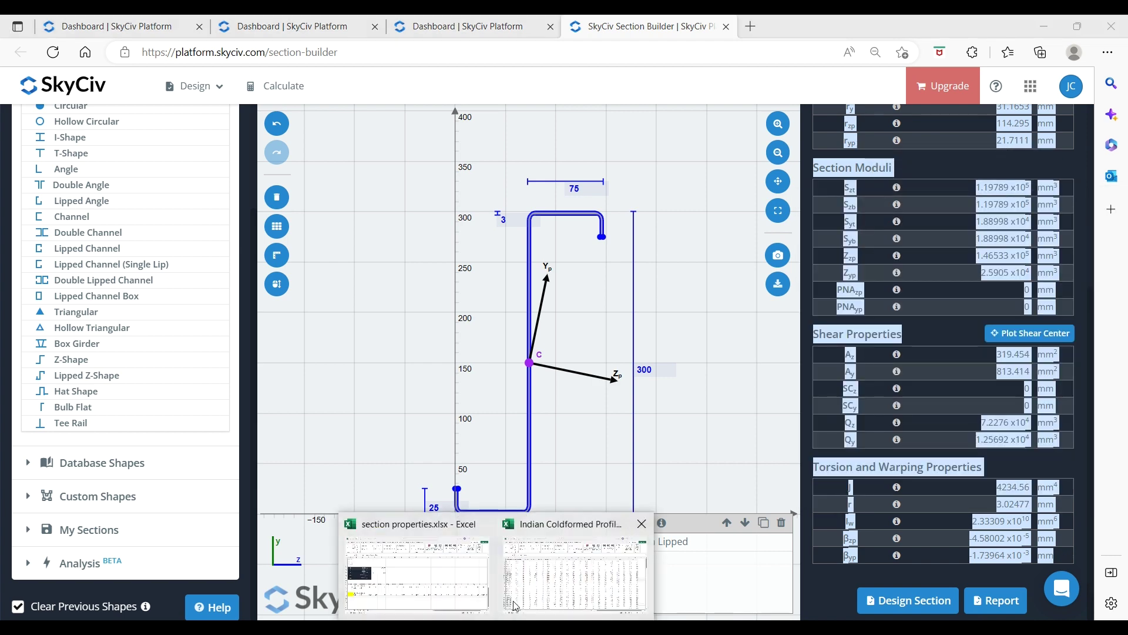
Step: Paste the copied SkyCiv properties into the Excel sheet at A3
{"action": "left_click", "coordinate": [405, 561]}
{"action": "scroll", "coordinate": [323, 506], "scroll_direction": "up", "scroll_amount": 11}
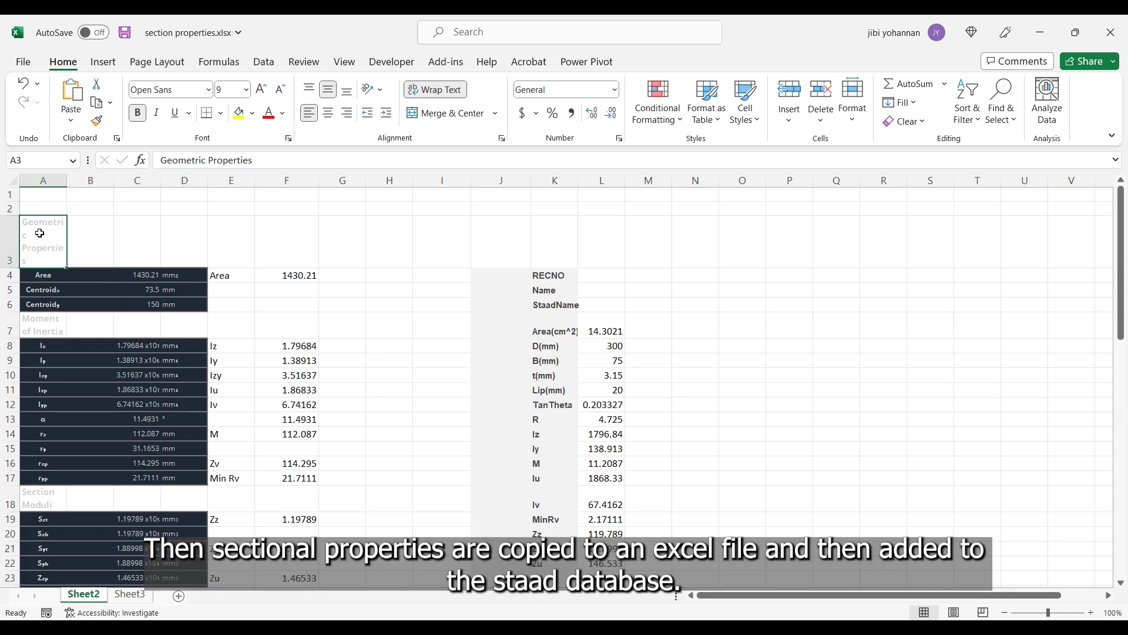
{"action": "key", "text": "ctrl+v"}
{"action": "left_click", "coordinate": [393, 348]}
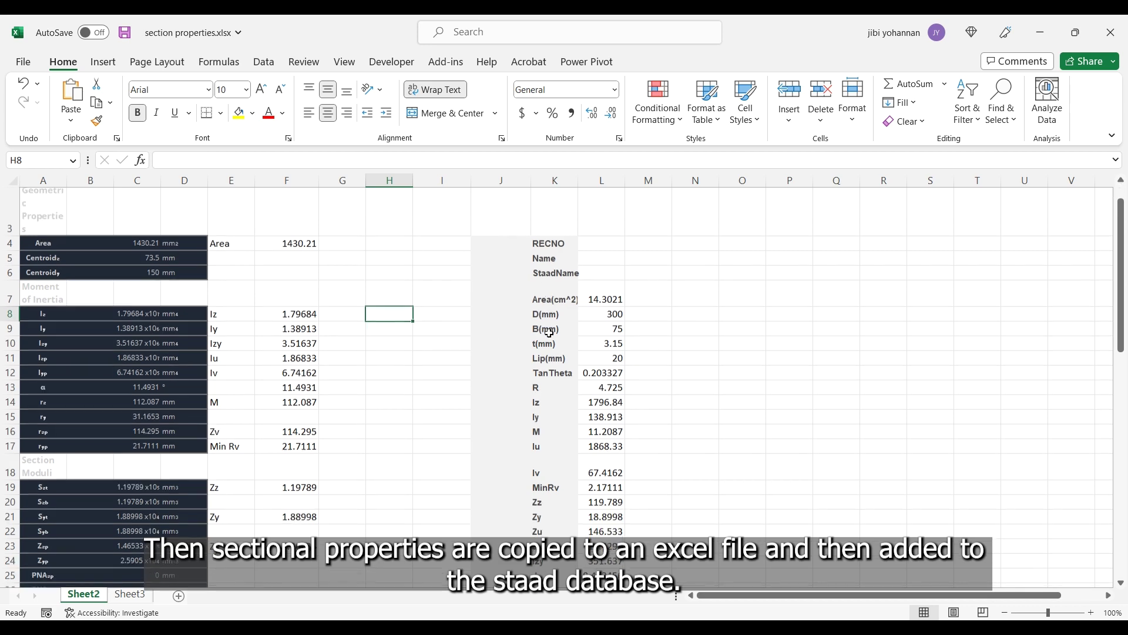
Step: Shorten the Name and StaadName in B46 and C46 to 300ZS75X3
{"action": "scroll", "coordinate": [549, 332], "scroll_direction": "down", "scroll_amount": 3}
{"action": "scroll", "coordinate": [549, 333], "scroll_direction": "down", "scroll_amount": 9}
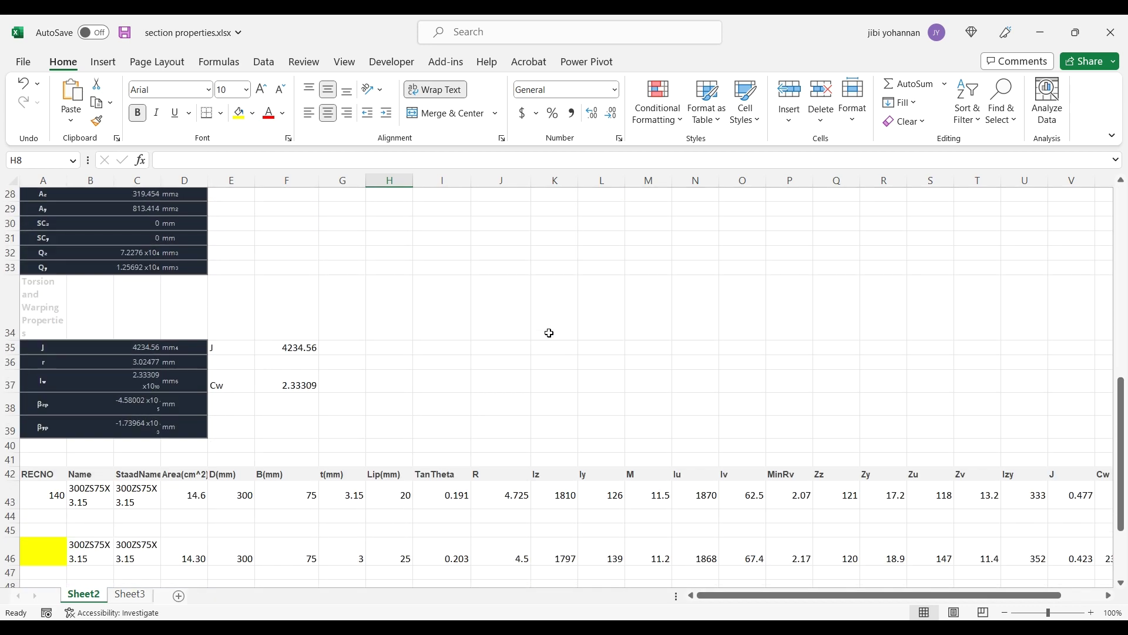
{"action": "double_click", "coordinate": [94, 472]}
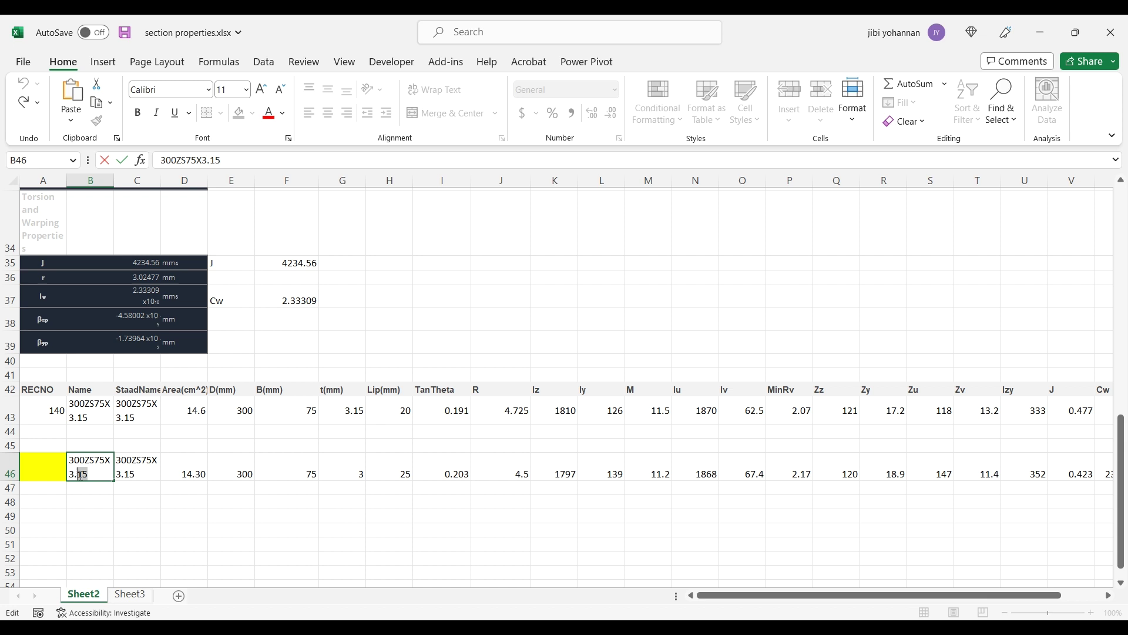
{"action": "key", "text": "BackSpace"}
{"action": "key", "text": "BackSpace"}
{"action": "key", "text": "Tab"}
{"action": "double_click", "coordinate": [153, 479]}
{"action": "key", "text": "BackSpace"}
{"action": "key", "text": "BackSpace"}
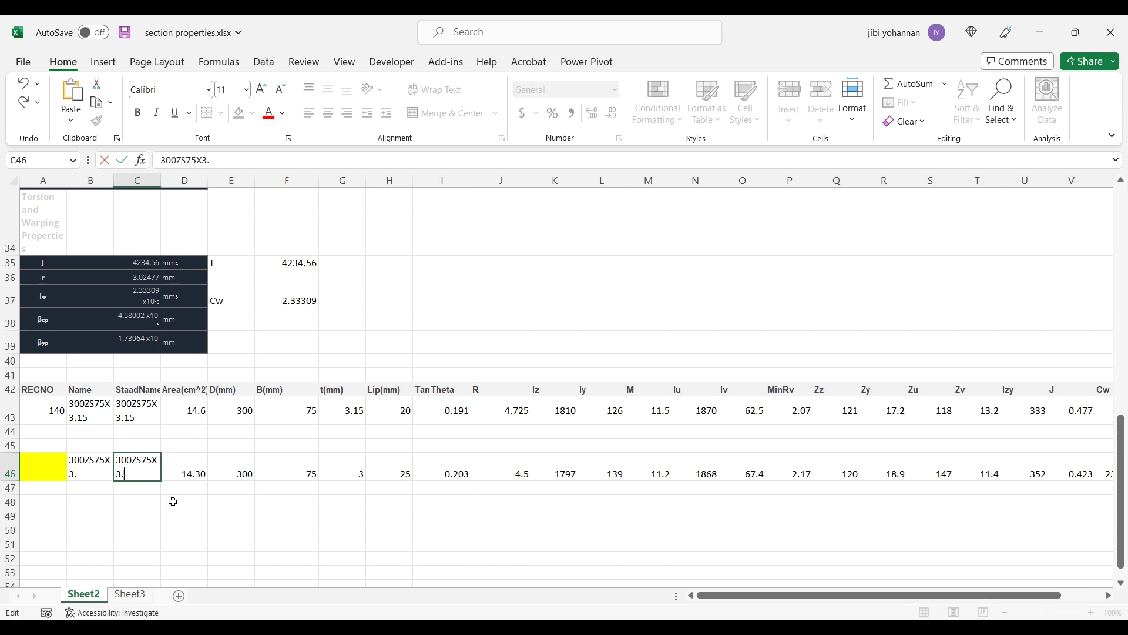
{"action": "left_click", "coordinate": [172, 501]}
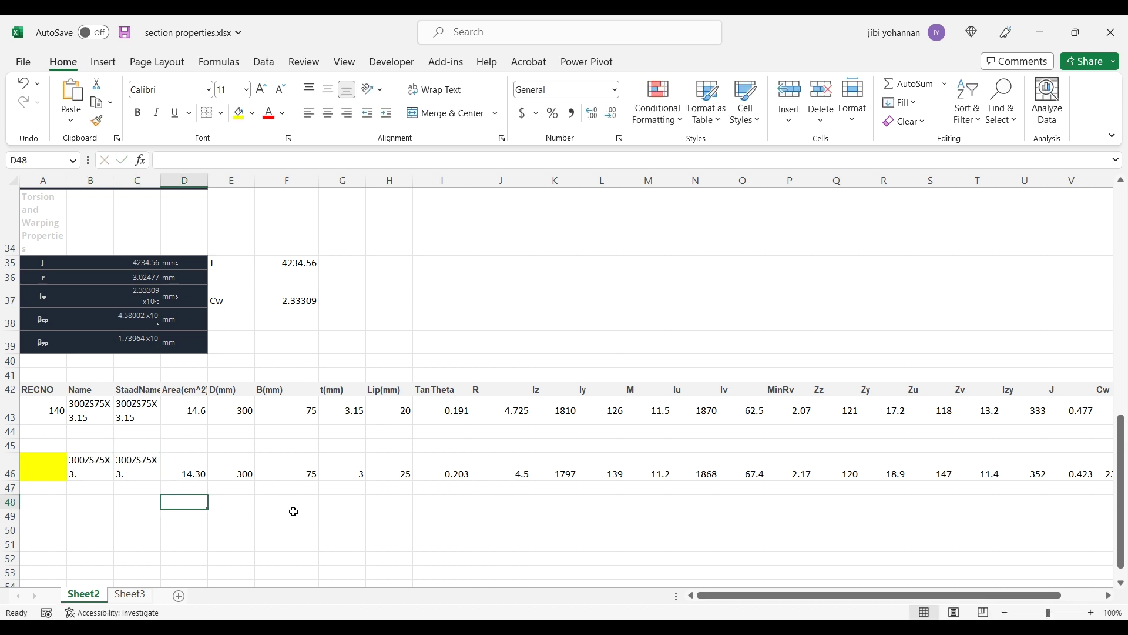
Step: Check row 46's flange width, thickness and lip length values in F46, G46 and H46
{"action": "left_click", "coordinate": [260, 468]}
{"action": "left_click", "coordinate": [342, 470]}
{"action": "left_click", "coordinate": [390, 473]}
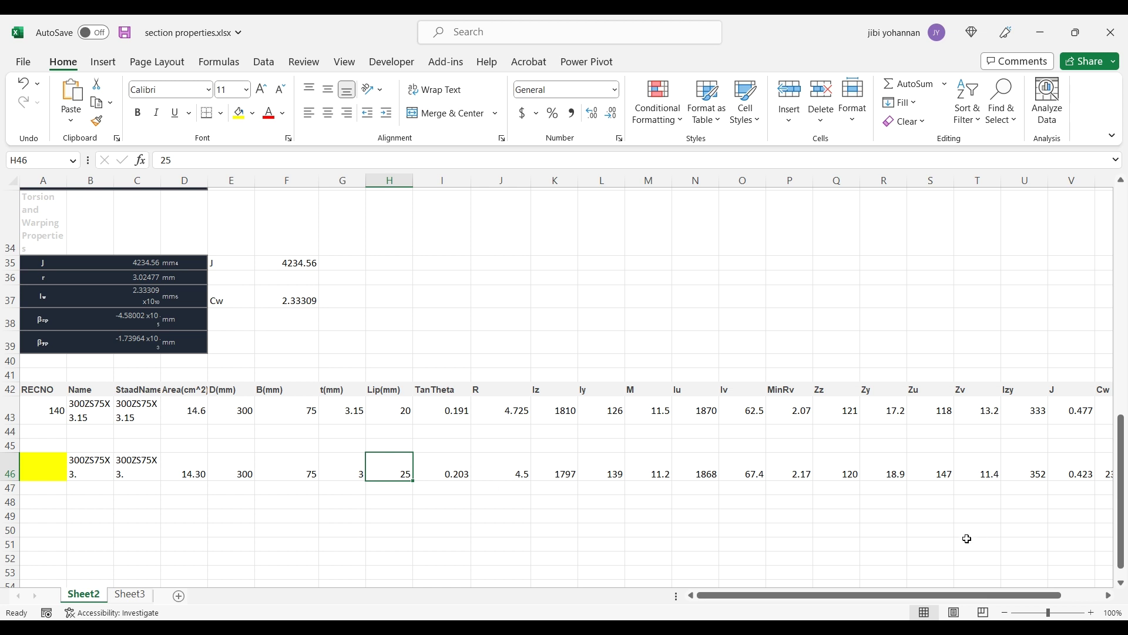
{"action": "left_click", "coordinate": [540, 560]}
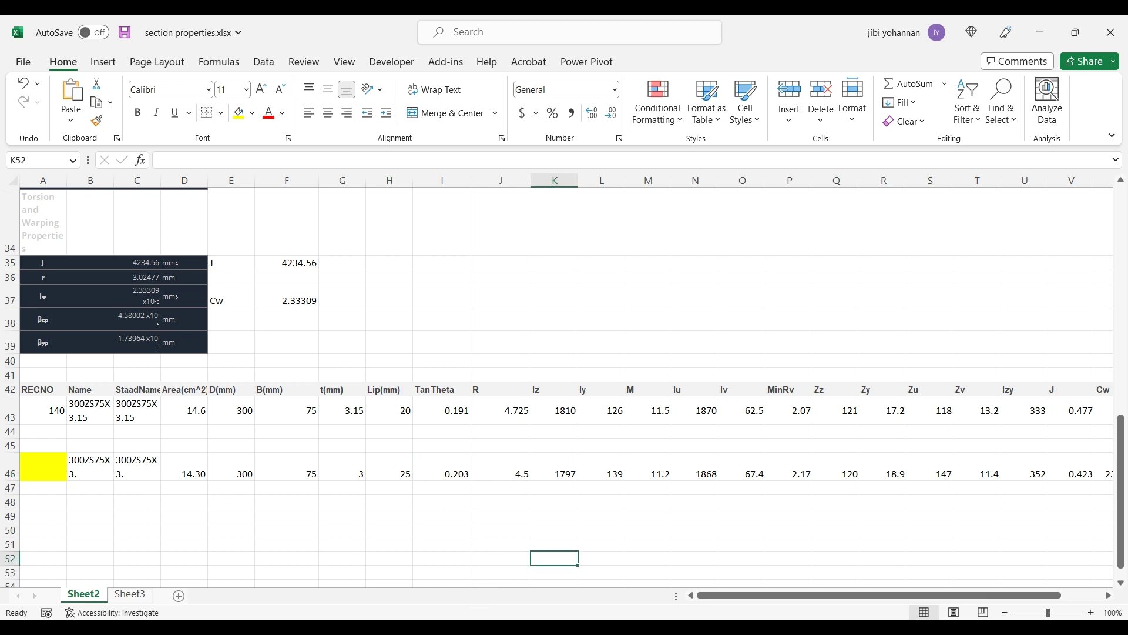
{"action": "left_click", "coordinate": [600, 563]}
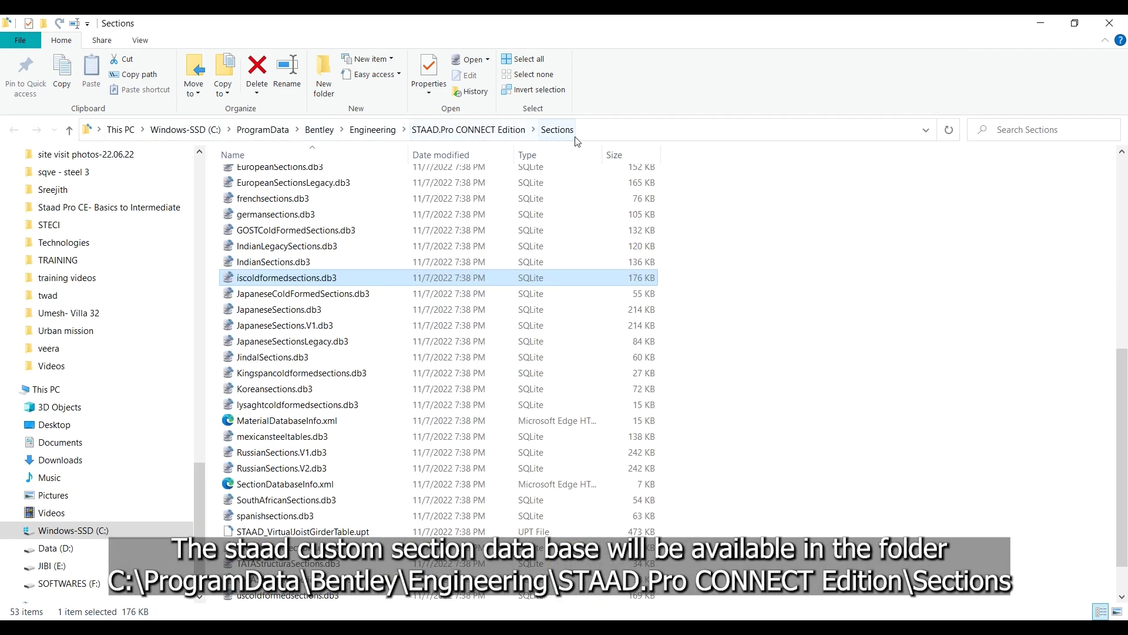
Step: Open iscoldformedsections.db3 with SQLiteStudio.exe using Open with
{"action": "scroll", "coordinate": [287, 302], "scroll_direction": "up", "scroll_amount": 1}
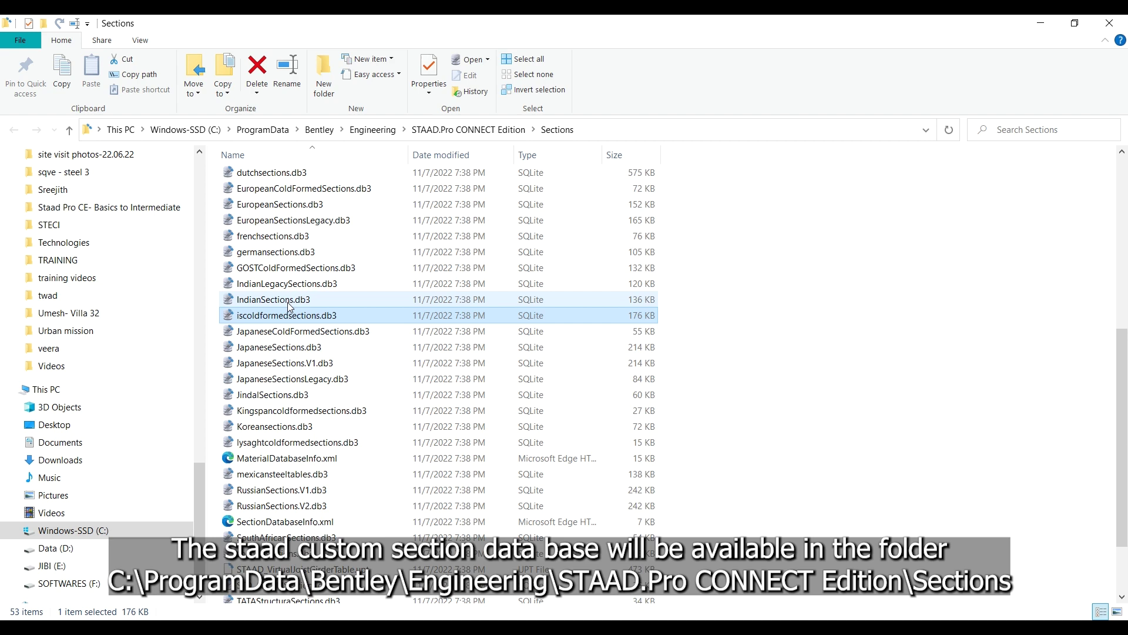
{"action": "right_click", "coordinate": [251, 320]}
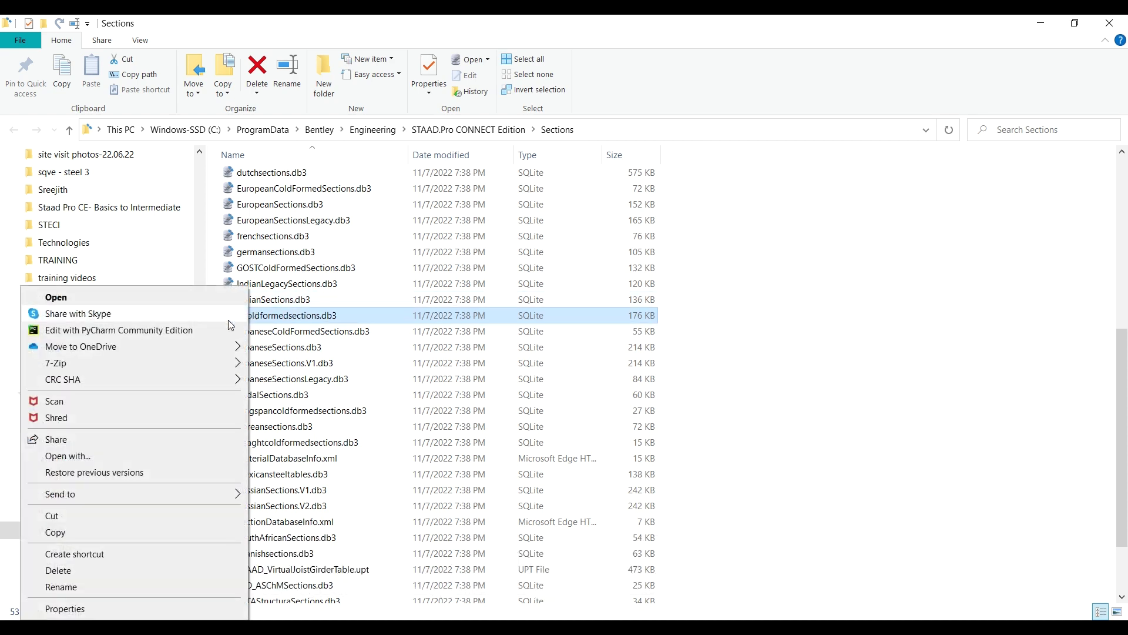
{"action": "left_click", "coordinate": [177, 456]}
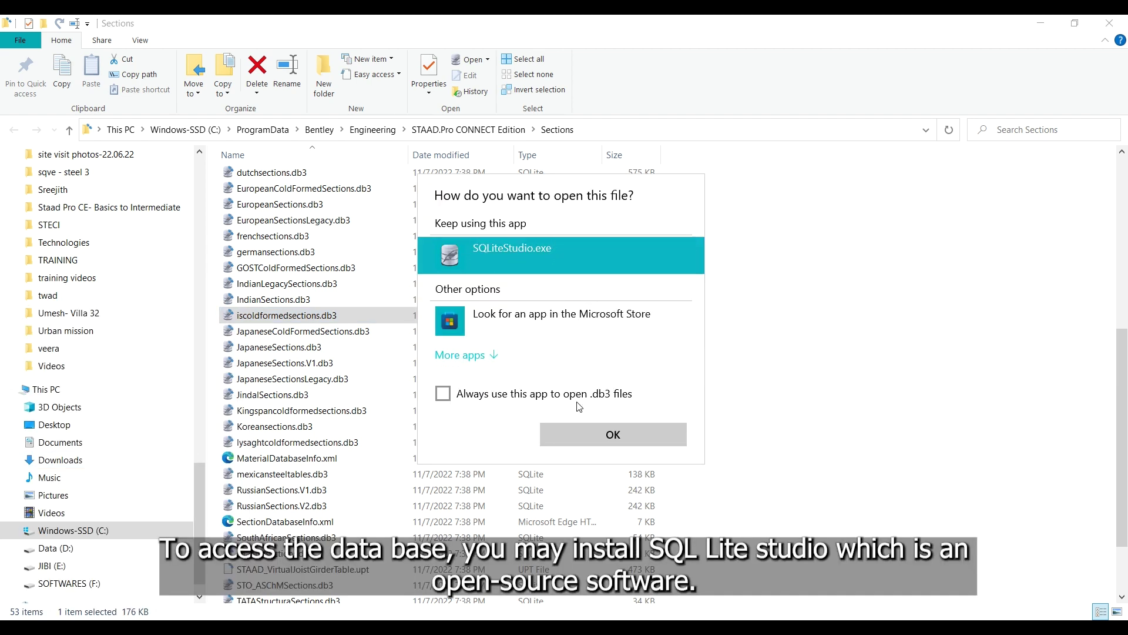
{"action": "left_click", "coordinate": [583, 433]}
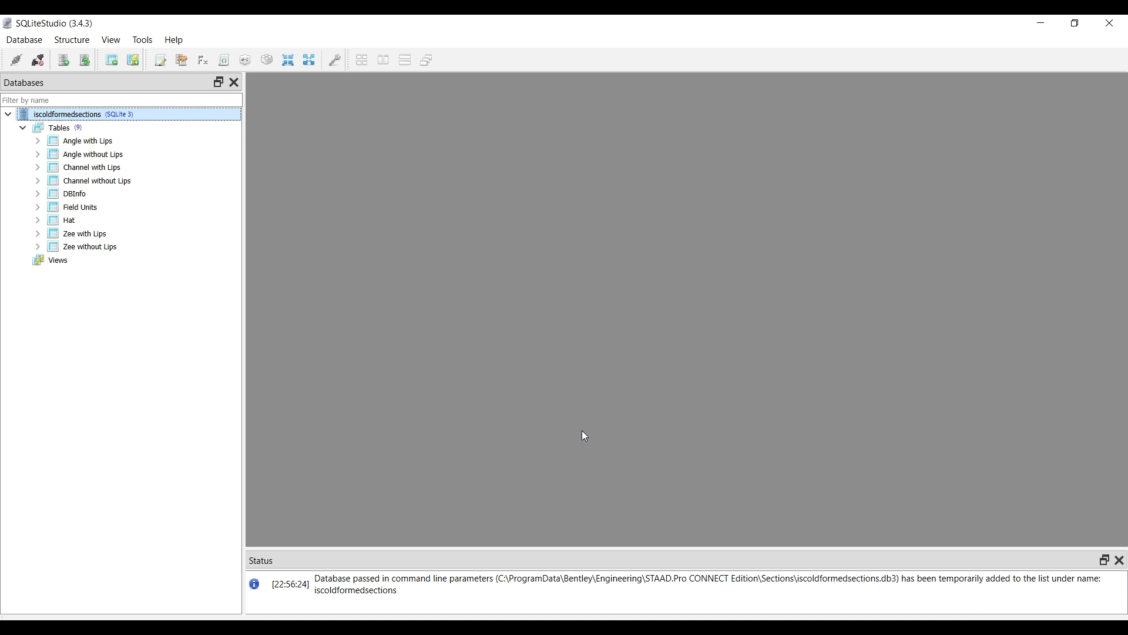
Step: Open the Zee with Lips table data, select row 140, and insert empty row 141
{"action": "left_click", "coordinate": [72, 238]}
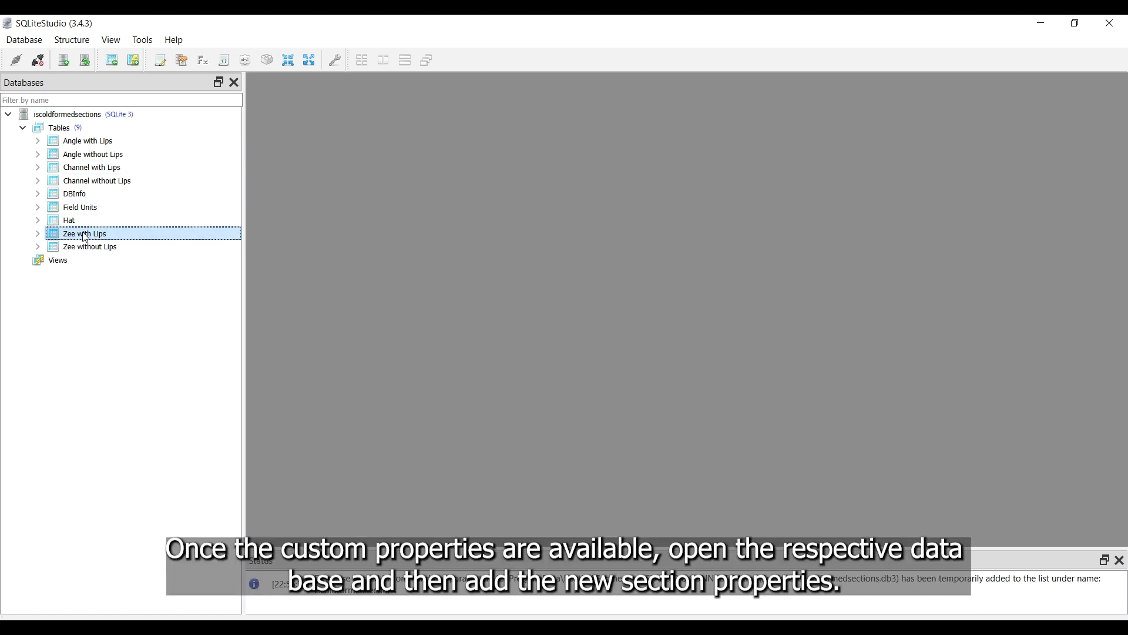
{"action": "double_click", "coordinate": [85, 235]}
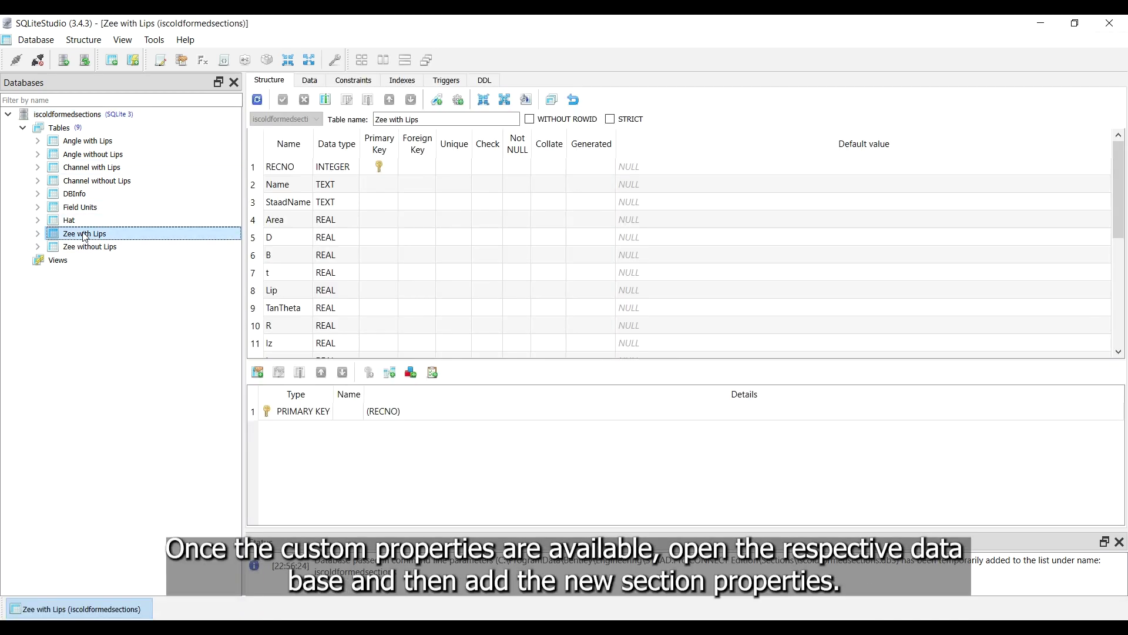
{"action": "left_click", "coordinate": [306, 83]}
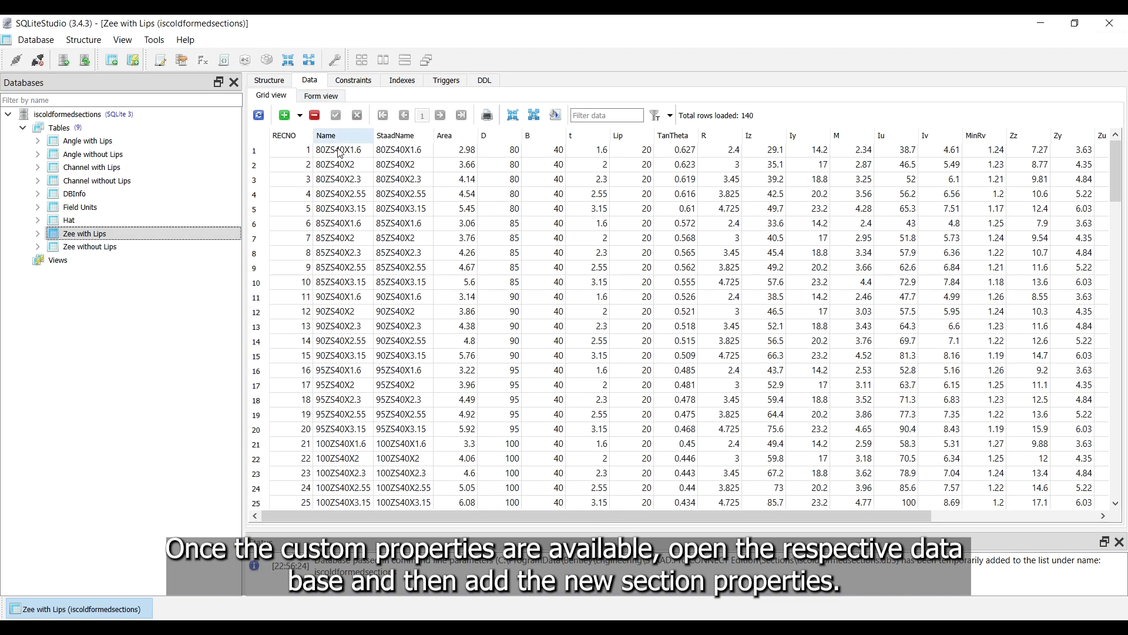
{"action": "left_click_drag", "start_coordinate": [1117, 176], "coordinate": [1116, 472]}
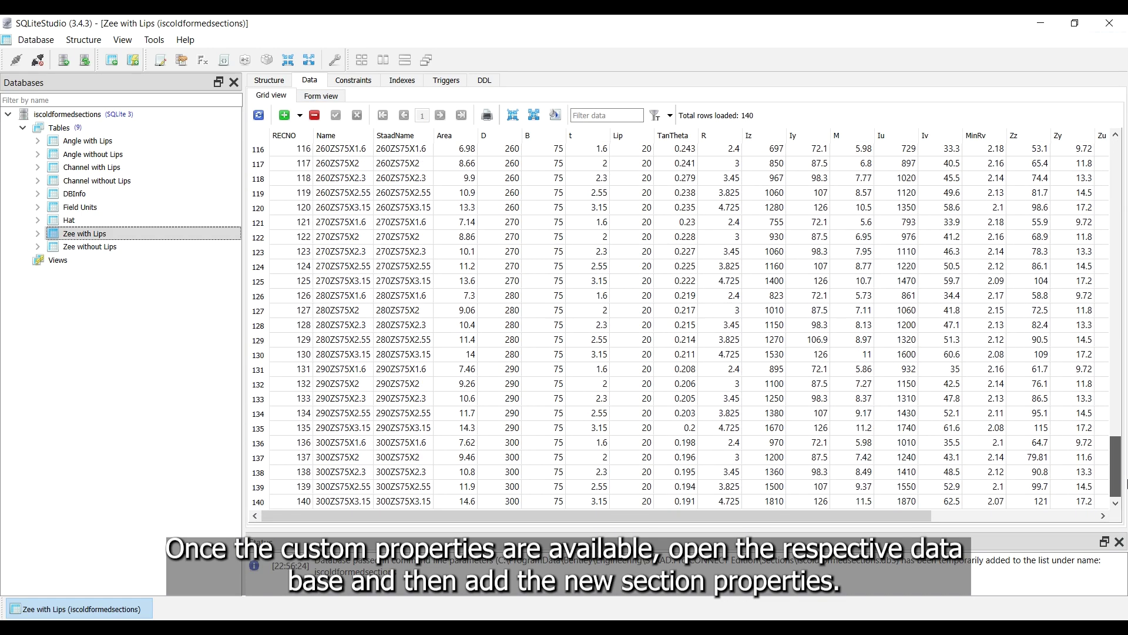
{"action": "left_click", "coordinate": [259, 502]}
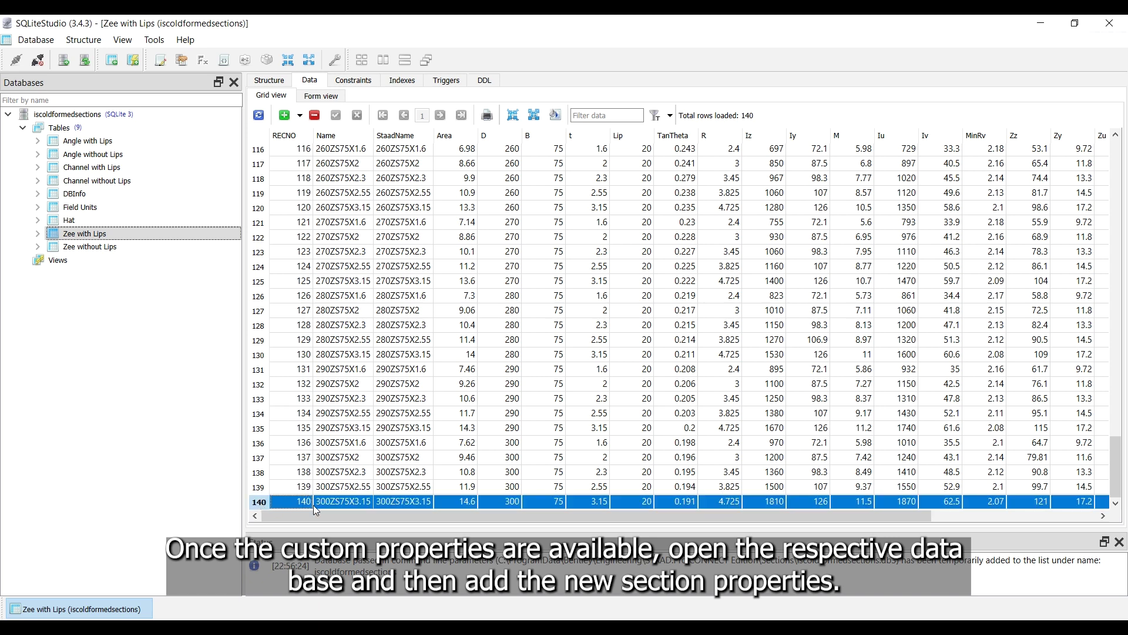
{"action": "left_click", "coordinate": [285, 115]}
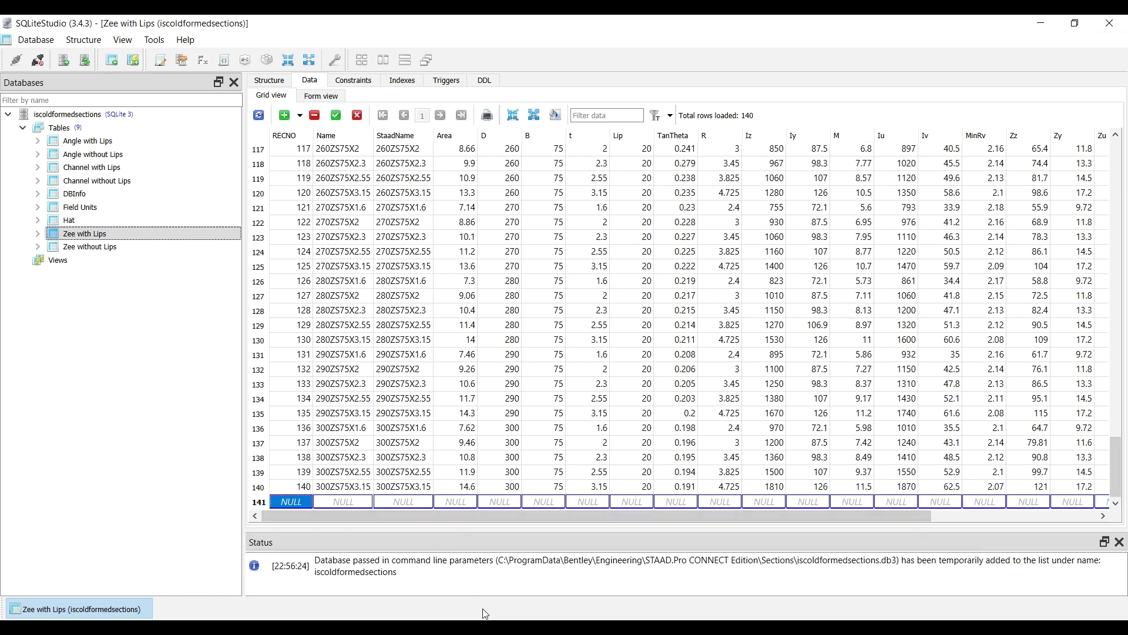
Step: Copy Excel row 46's values B46:W46, Name through Cw, for the new database row
{"action": "left_click", "coordinate": [447, 576]}
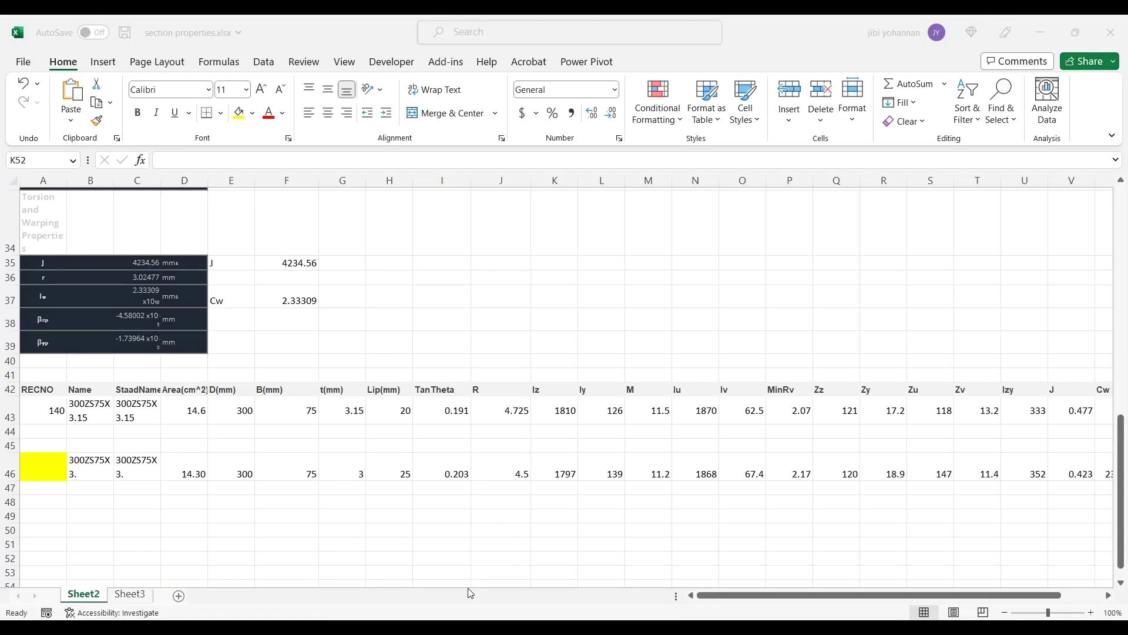
{"action": "left_click", "coordinate": [118, 503]}
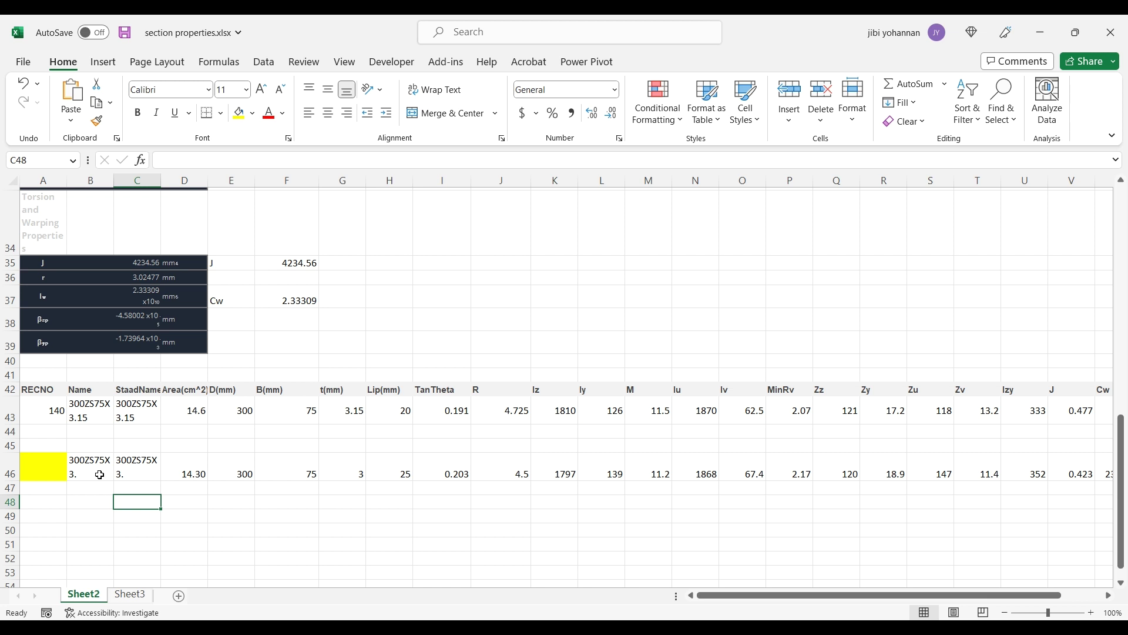
{"action": "left_click_drag", "start_coordinate": [100, 473], "coordinate": [1025, 472]}
{"action": "right_click", "coordinate": [1026, 472]}
{"action": "left_click", "coordinate": [929, 207]}
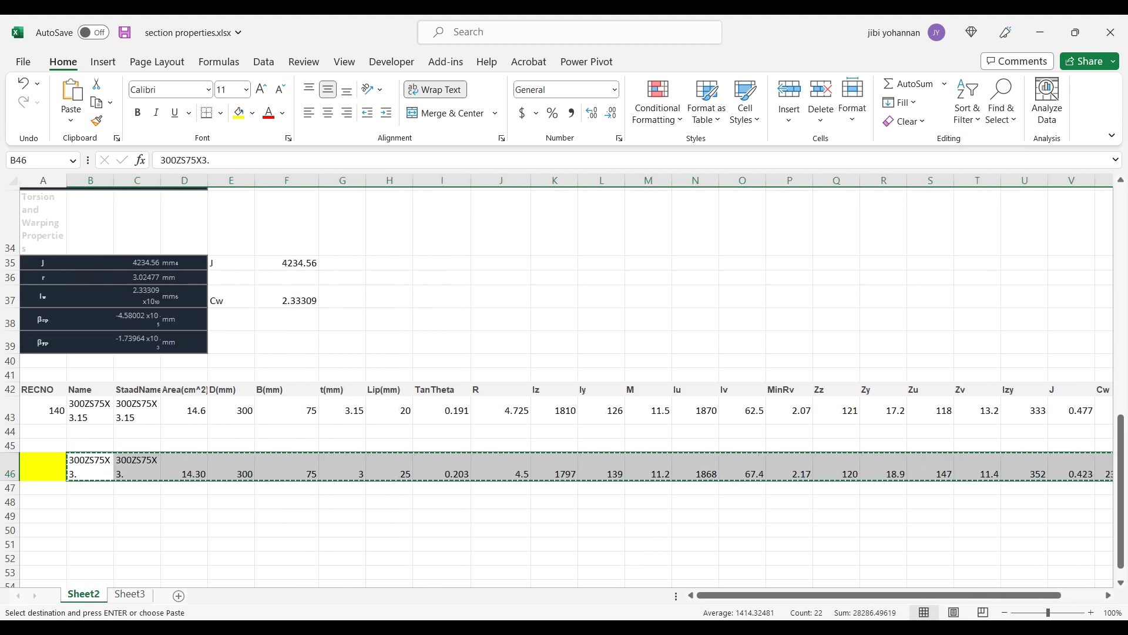
{"action": "key", "text": "alt+Tab"}
Step: Paste the row 46 values into row 141 and set its RECNO to 141
{"action": "key", "text": "Right"}
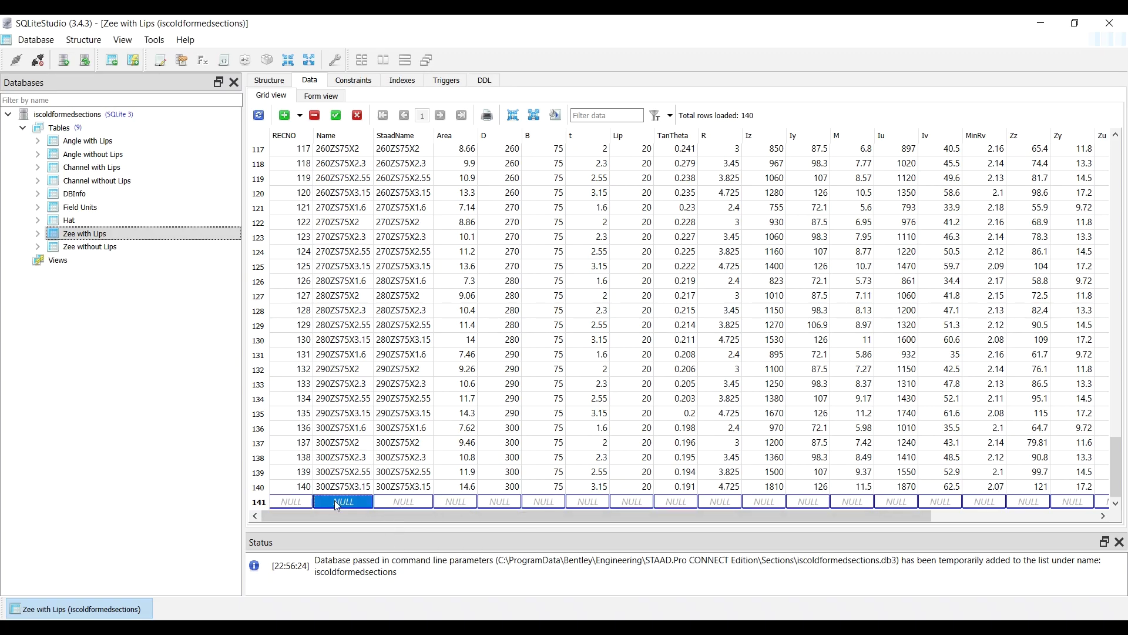
{"action": "key", "text": "ctrl+v"}
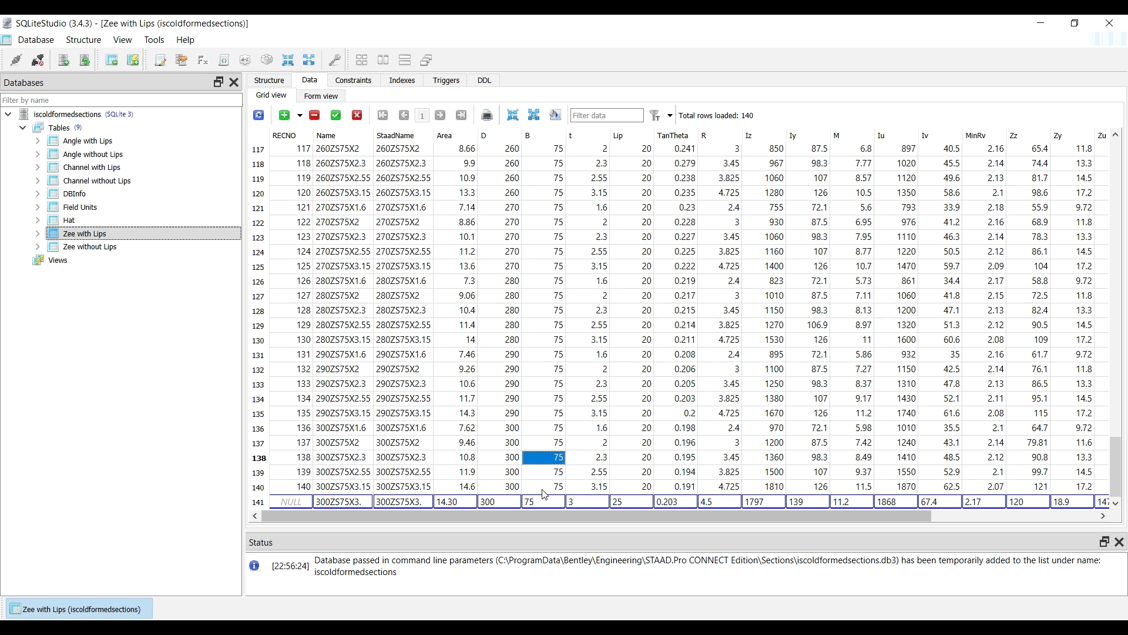
{"action": "left_click", "coordinate": [544, 501]}
{"action": "scroll", "coordinate": [862, 522], "scroll_direction": "right", "scroll_amount": 3}
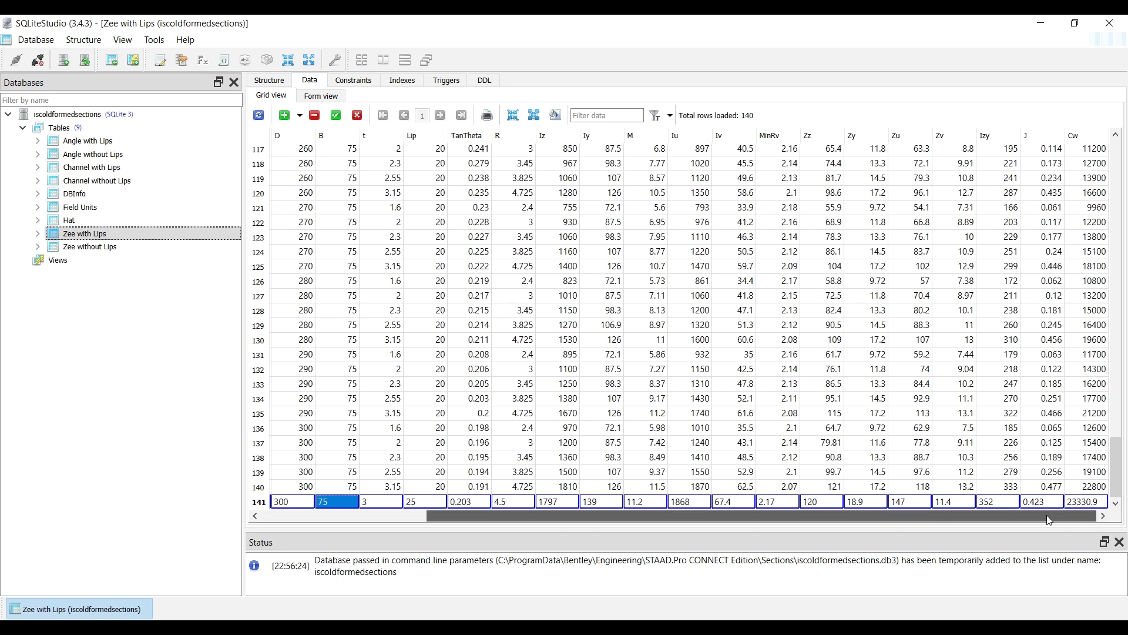
{"action": "scroll", "coordinate": [862, 522], "scroll_direction": "left", "scroll_amount": 3}
{"action": "left_click", "coordinate": [312, 503]}
{"action": "type", "text": "141"}
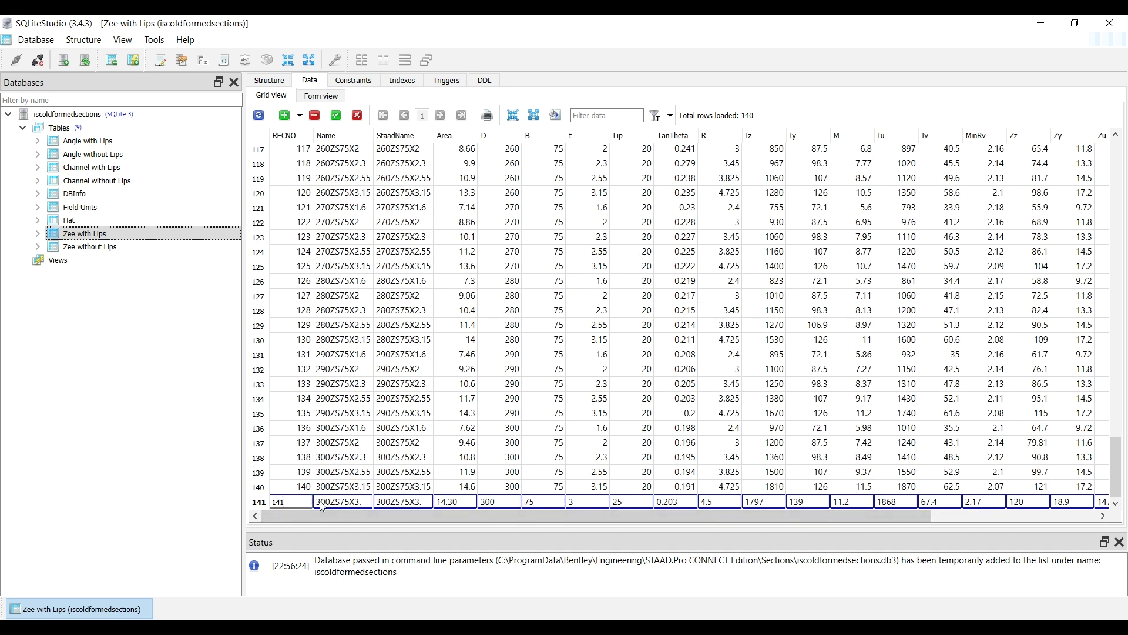
{"action": "key", "text": "Return"}
Step: Name row 141 300ZS75X3 with StaadName 300ZS75X3(new) and commit it
{"action": "left_click", "coordinate": [386, 504]}
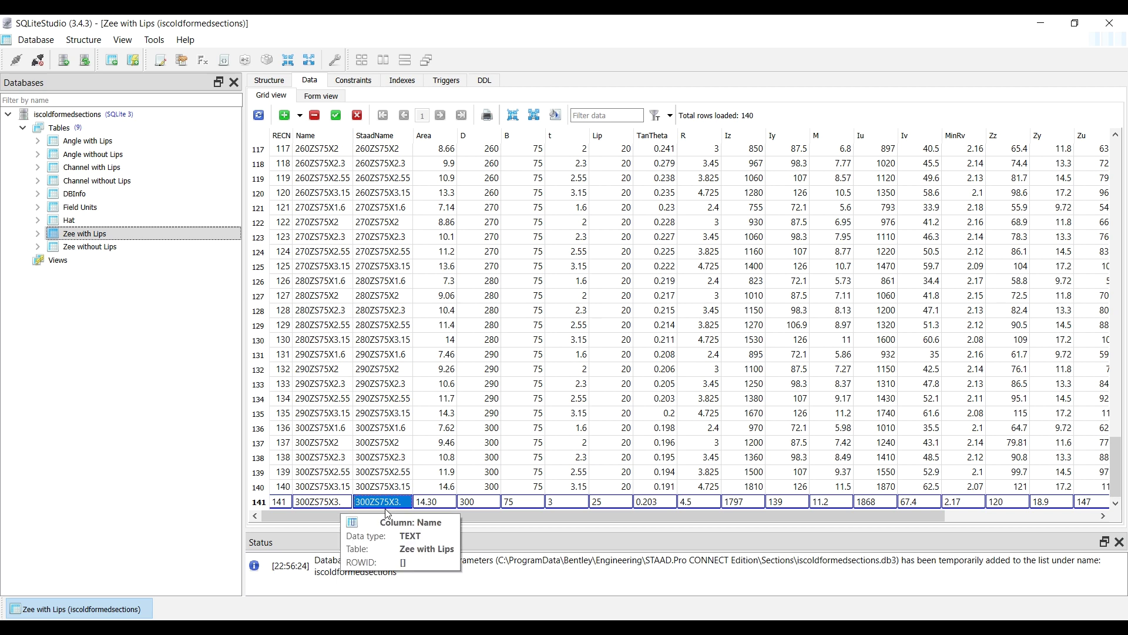
{"action": "double_click", "coordinate": [346, 502]}
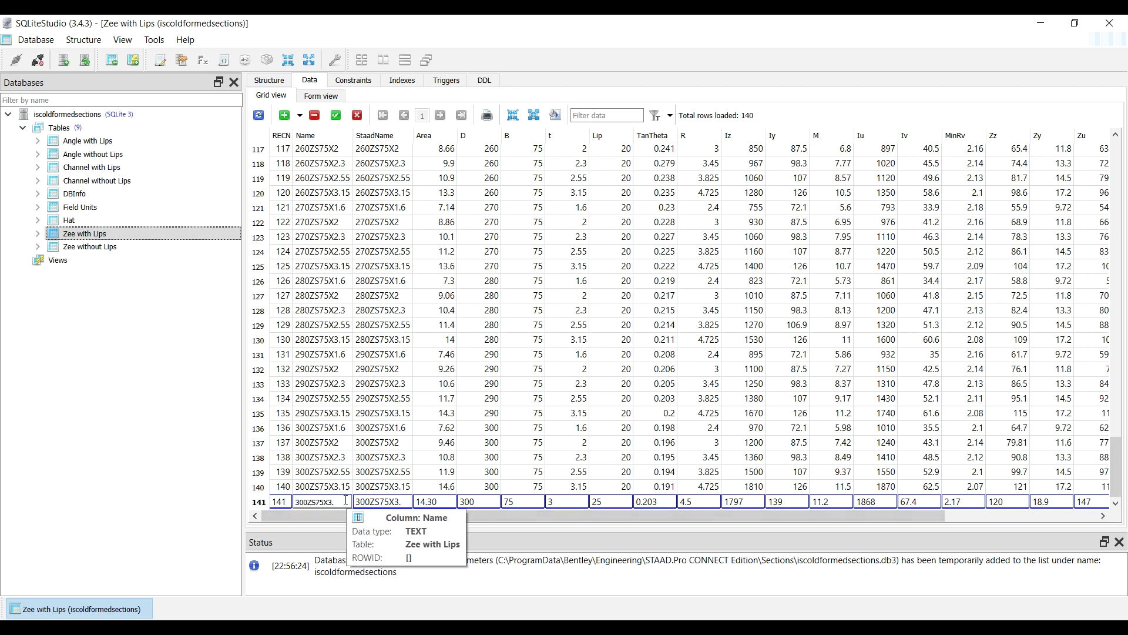
{"action": "type", "text": "(new)"}
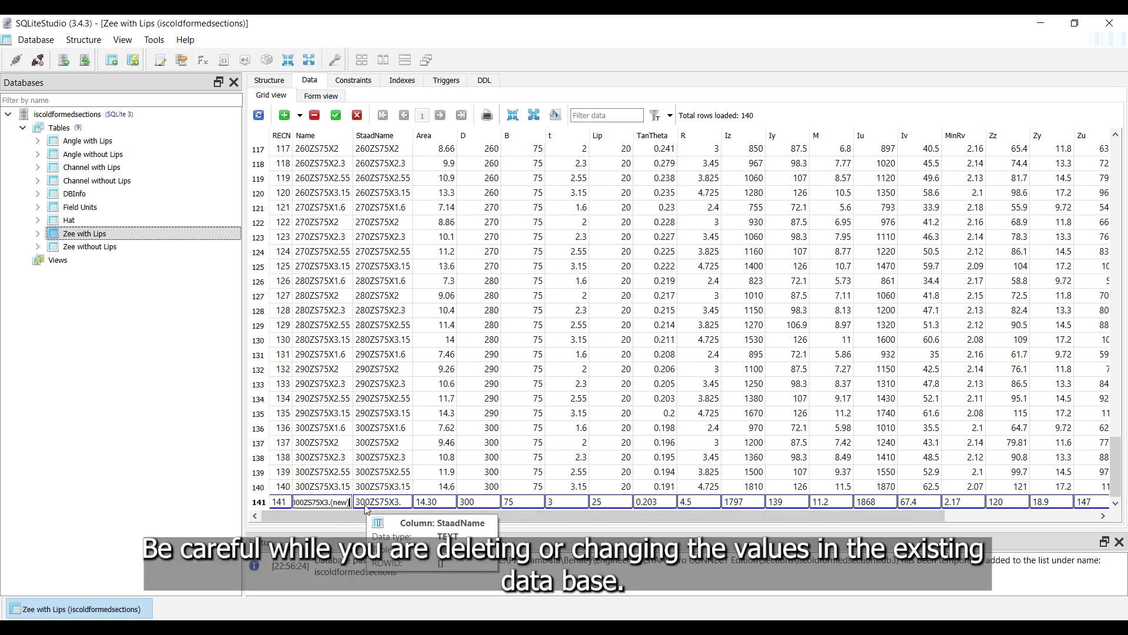
{"action": "key", "text": "BackSpace"}
{"action": "key", "text": "BackSpace"}
{"action": "key", "text": "BackSpace"}
{"action": "key", "text": "BackSpace"}
{"action": "key", "text": "BackSpace"}
{"action": "double_click", "coordinate": [402, 501]}
{"action": "type", "text": "(new)"}
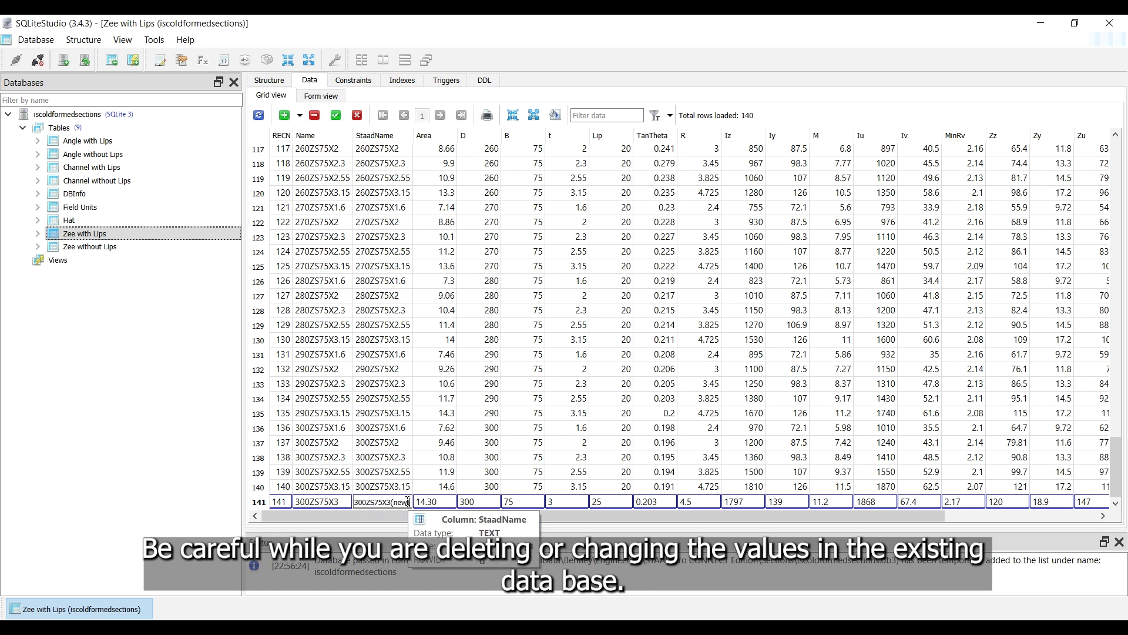
{"action": "left_click", "coordinate": [362, 473]}
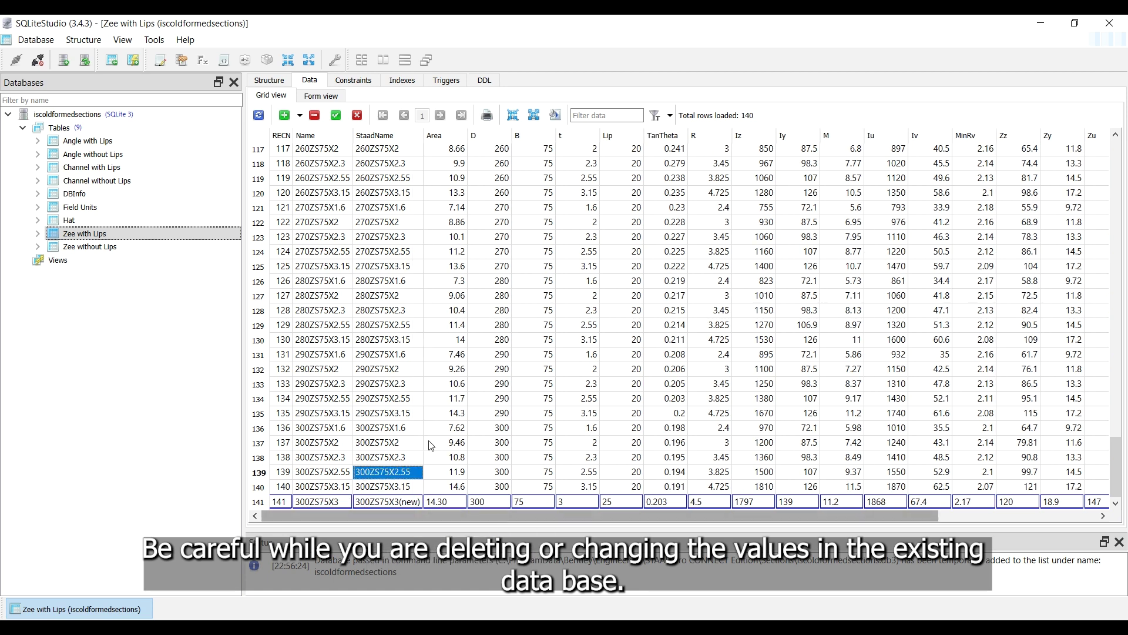
{"action": "left_click", "coordinate": [337, 116]}
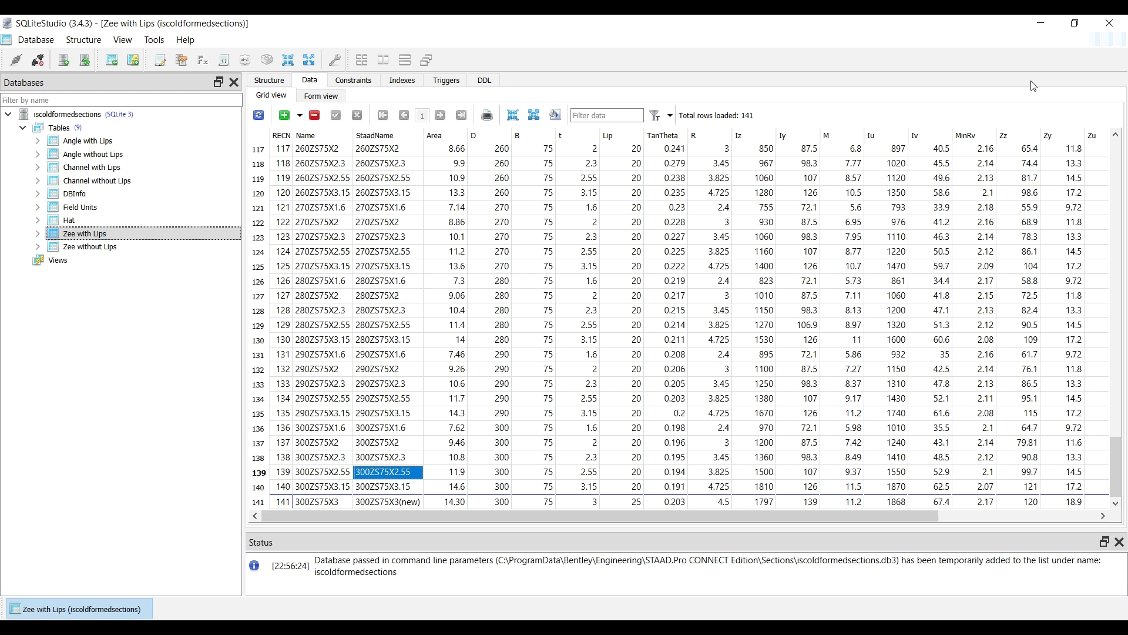
{"action": "left_click", "coordinate": [1109, 23]}
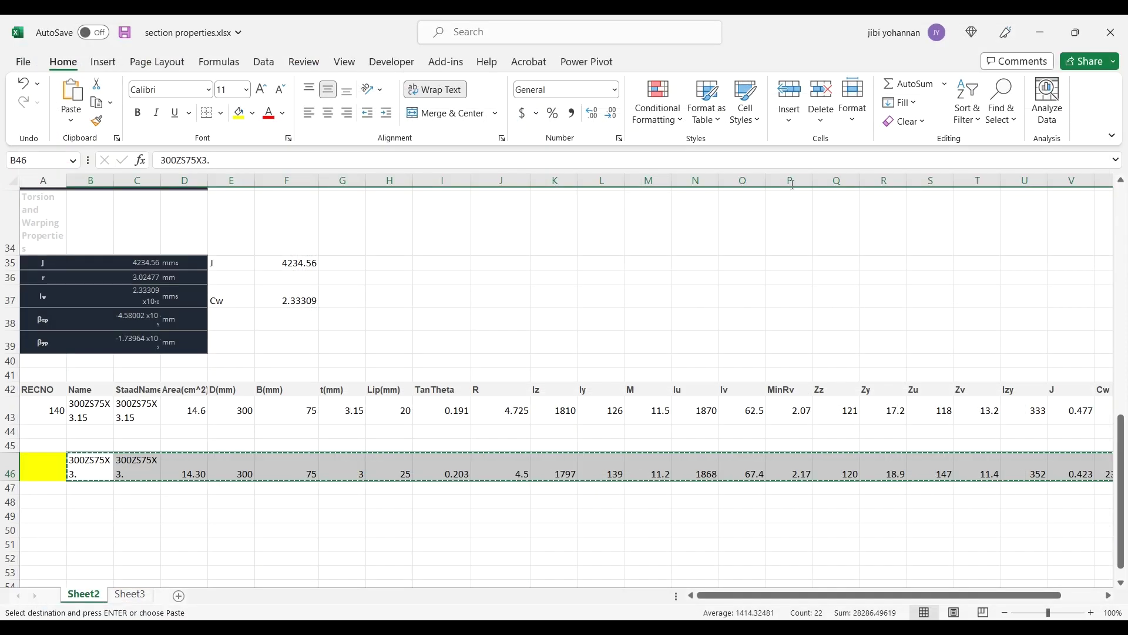
Step: Close the profile tables and reopen the section database at the Indian cold-formed steel tables
{"action": "left_click", "coordinate": [352, 343]}
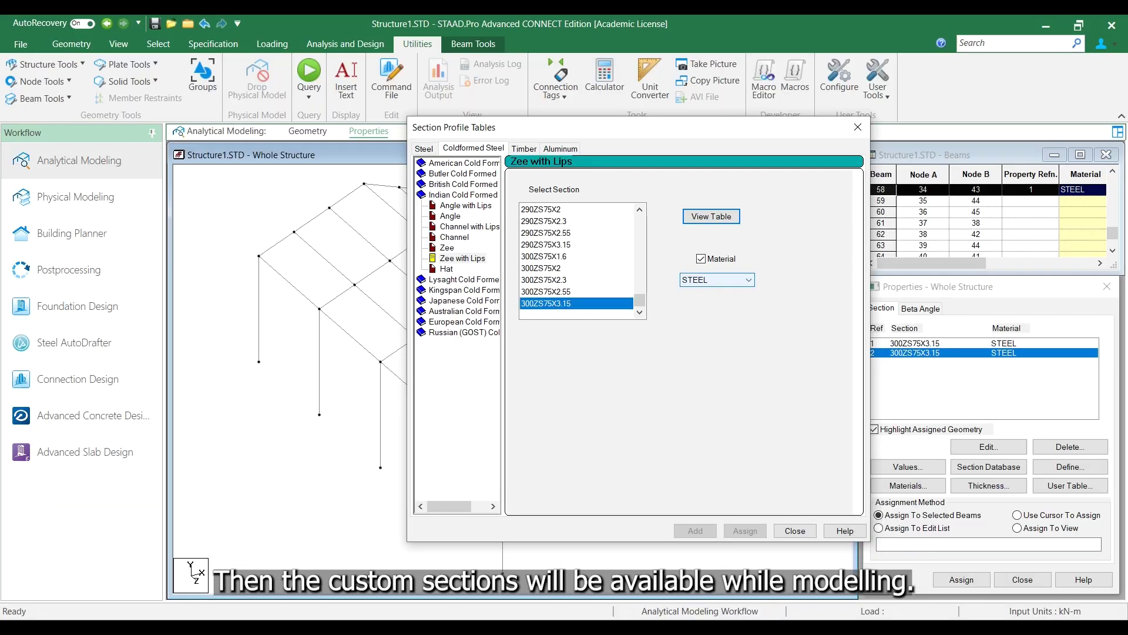
{"action": "left_click", "coordinate": [786, 534]}
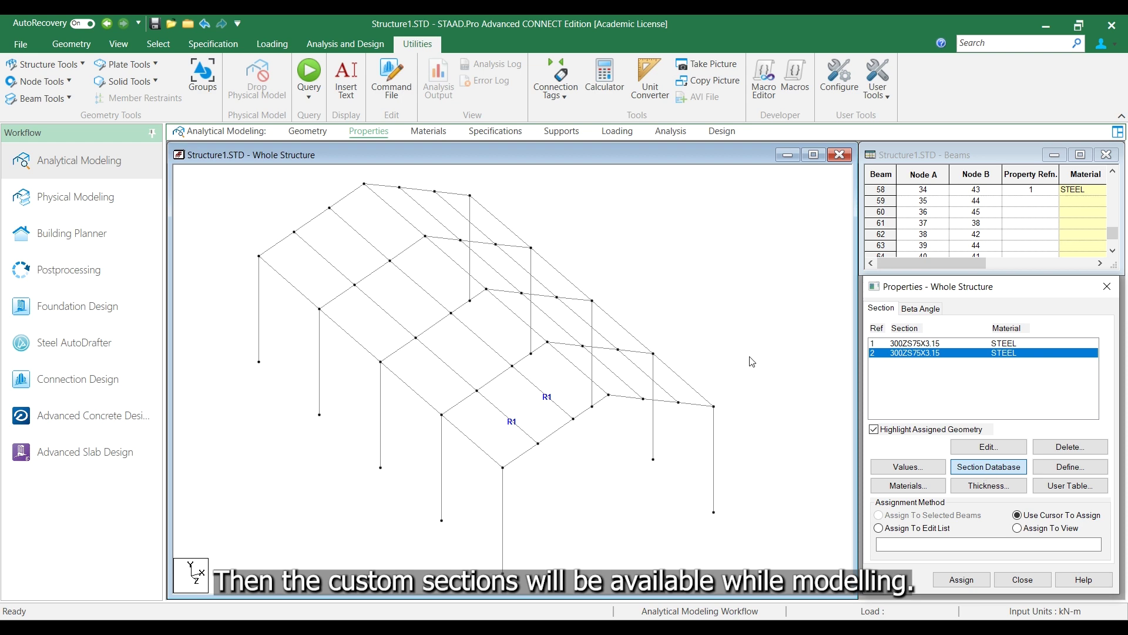
{"action": "left_click", "coordinate": [989, 466]}
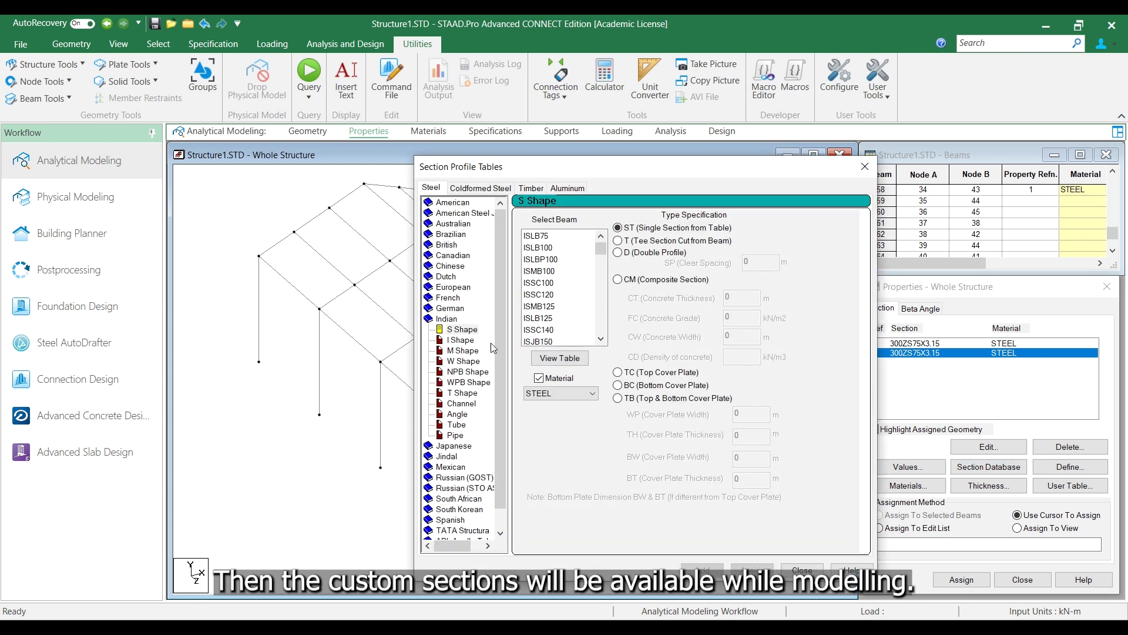
{"action": "left_click", "coordinate": [472, 188]}
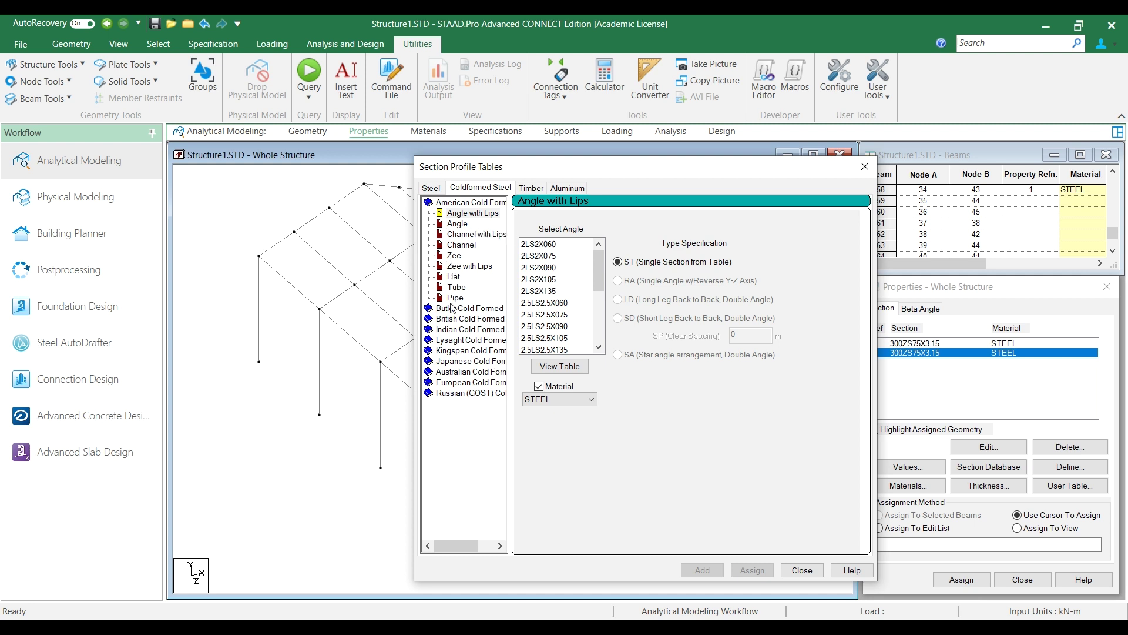
{"action": "left_click", "coordinate": [453, 332]}
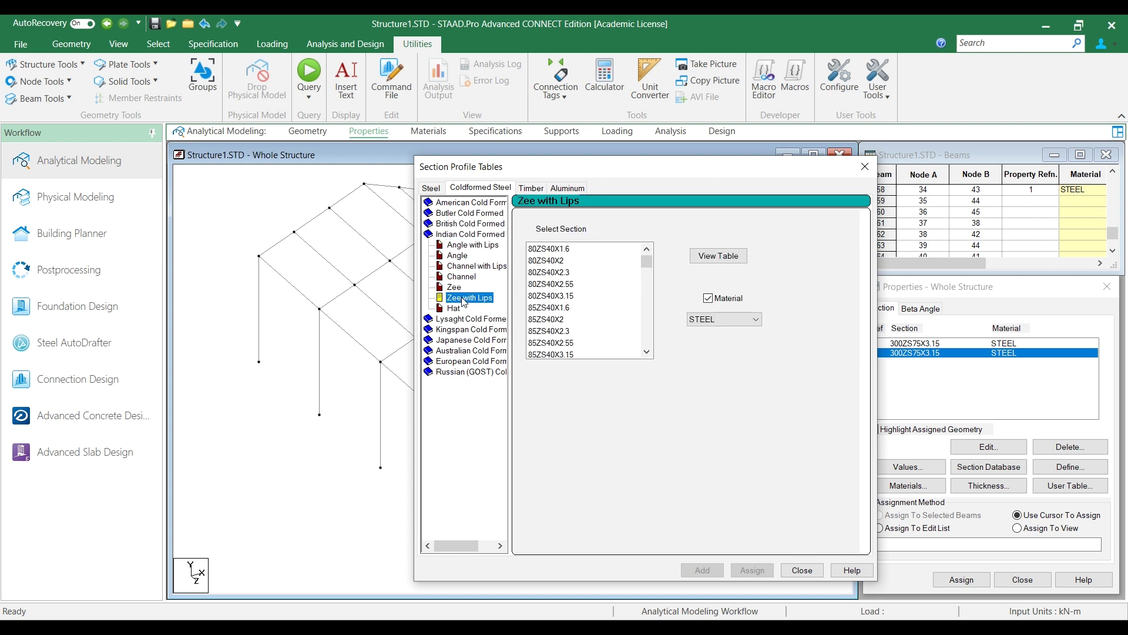
Step: Select the 300ZS75X3(new) Zee with Lips section and view its properties table
{"action": "left_click_drag", "start_coordinate": [646, 266], "coordinate": [644, 354]}
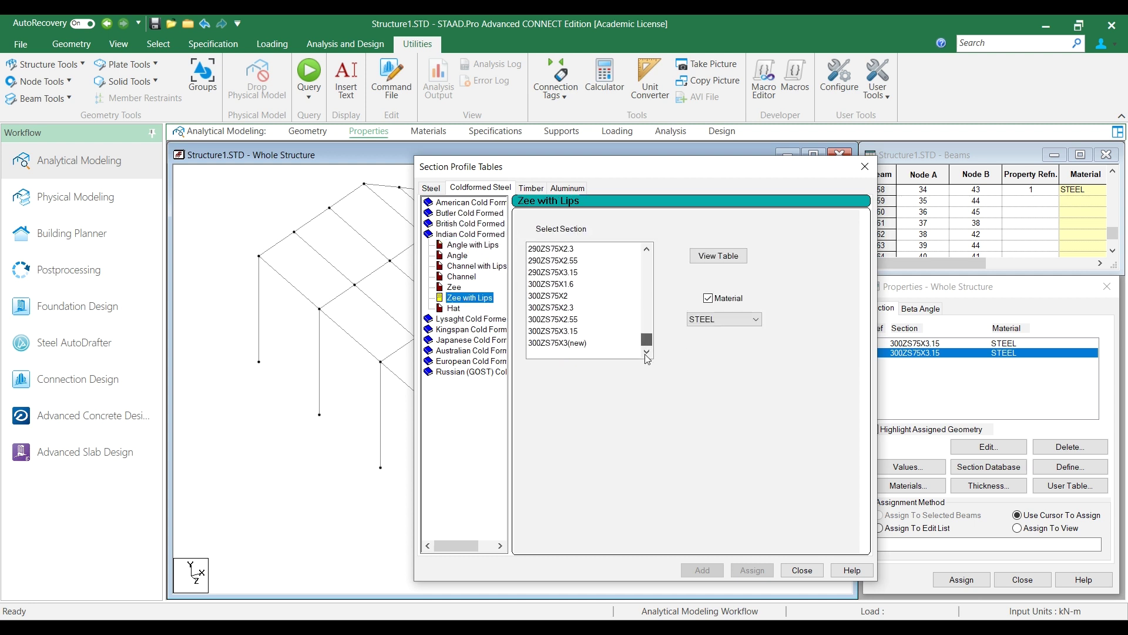
{"action": "left_click", "coordinate": [565, 343]}
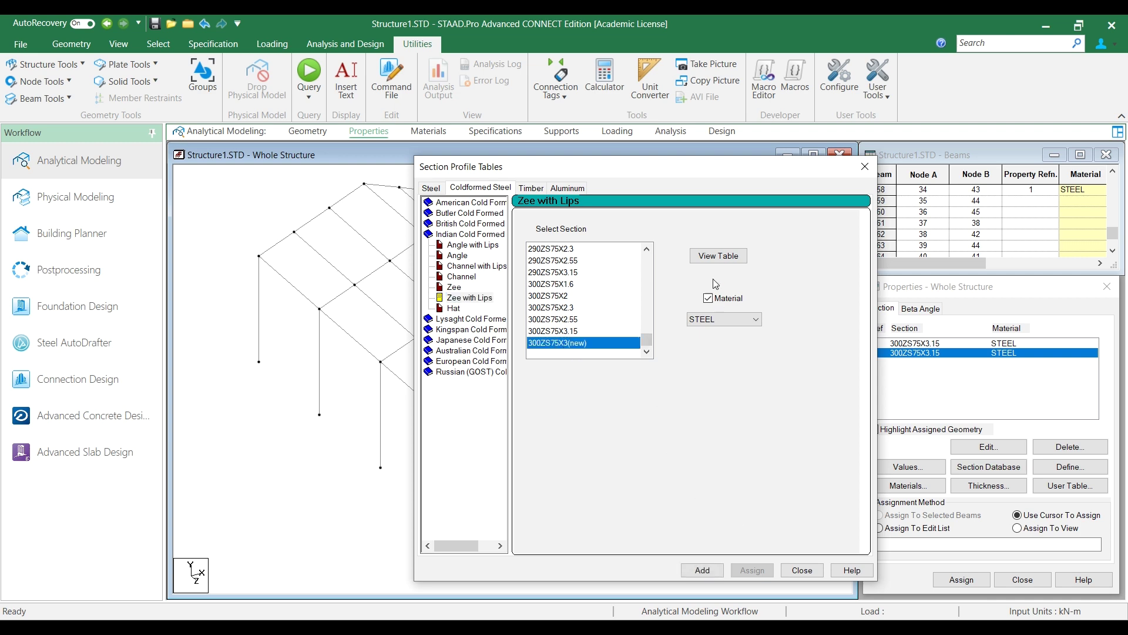
{"action": "left_click", "coordinate": [718, 255]}
{"action": "left_click_drag", "start_coordinate": [715, 250], "coordinate": [713, 395]}
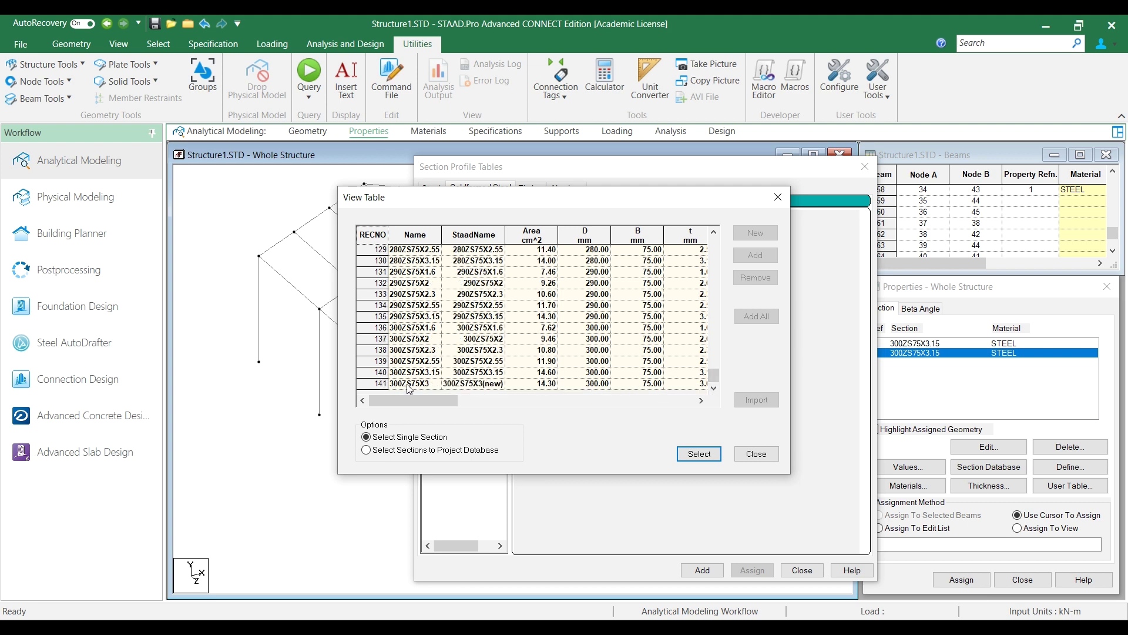
Step: Scroll across the 300ZS75X3(new) row to check its tabulated property values
{"action": "mouse_move", "coordinate": [432, 397]}
{"action": "left_mouse_down"}
{"action": "mouse_move", "coordinate": [487, 399]}
{"action": "mouse_move", "coordinate": [424, 406]}
{"action": "left_mouse_up"}
{"action": "left_click", "coordinate": [701, 401]}
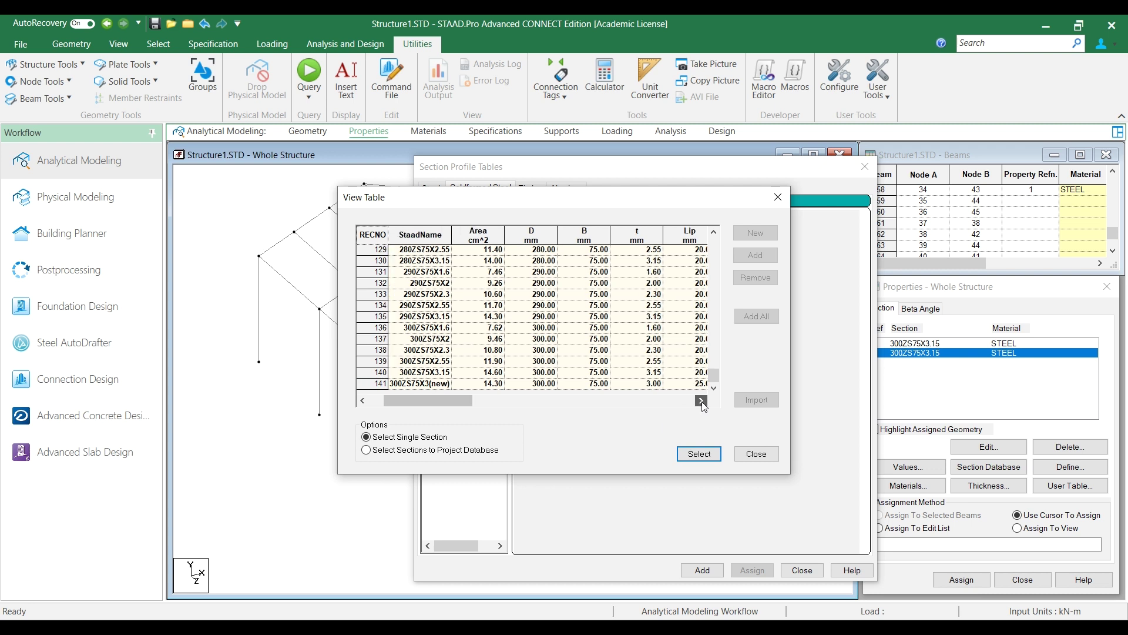
{"action": "left_click", "coordinate": [701, 400]}
{"action": "key", "text": "Tab"}
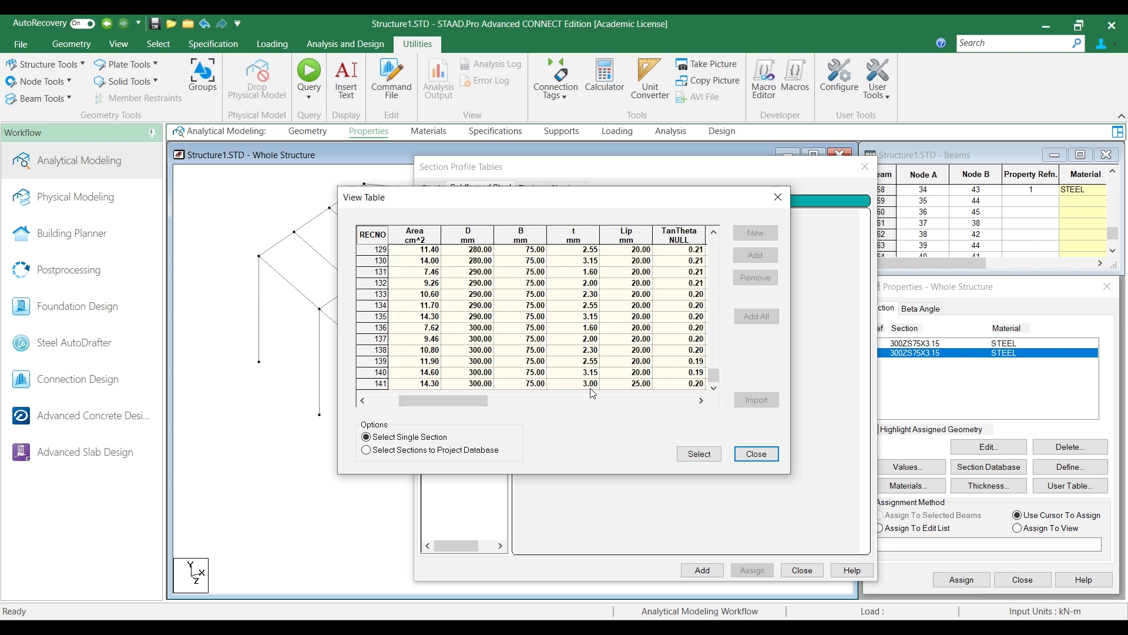
{"action": "left_click", "coordinate": [700, 400]}
{"action": "left_click", "coordinate": [700, 401]}
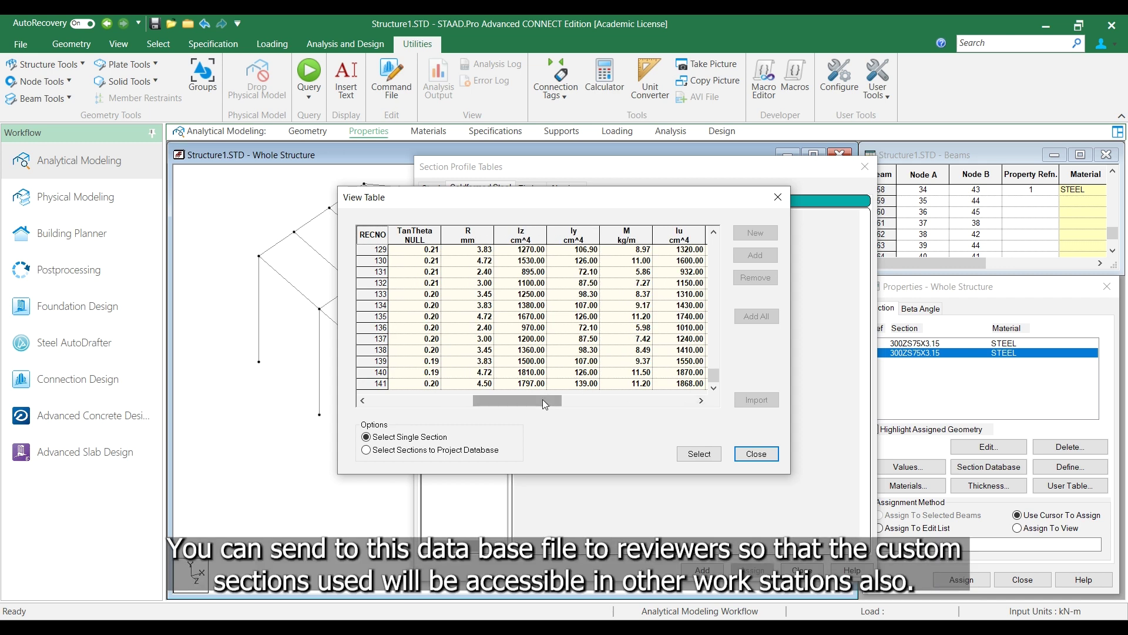
{"action": "left_click_drag", "start_coordinate": [542, 400], "coordinate": [438, 400]}
Step: Add 300ZS75X3(new) to the property list as section 3 and close the database
{"action": "left_click", "coordinate": [698, 454]}
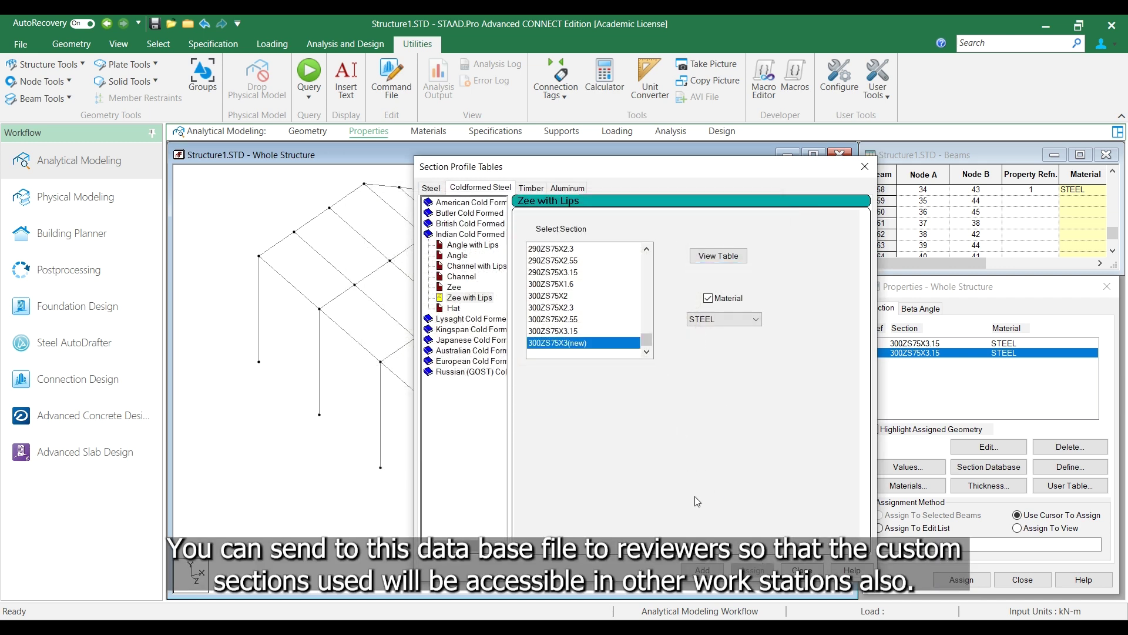
{"action": "left_click", "coordinate": [703, 570]}
{"action": "left_click", "coordinate": [802, 570]}
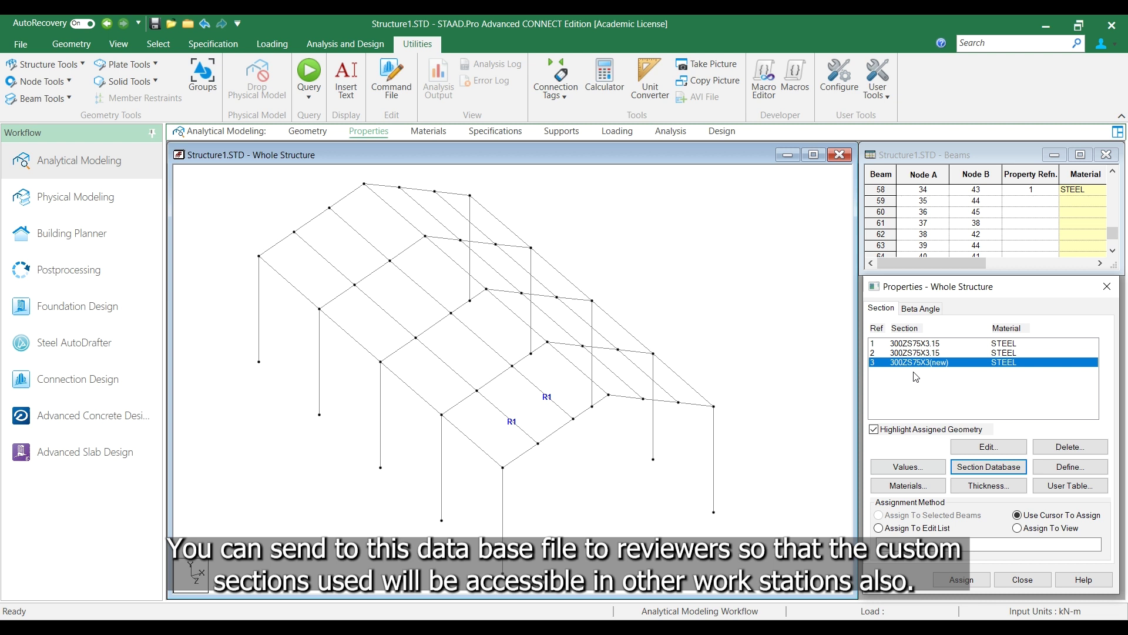